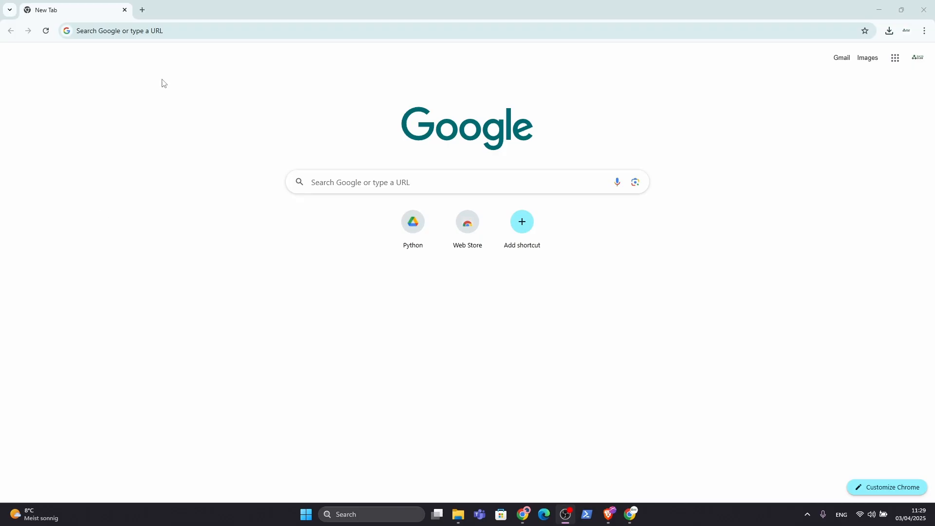
Search the web for "python download" and open the Download Python page on python.org.
{"action": "left_click", "coordinate": [166, 32]}
{"action": "type", "text": "python install"}
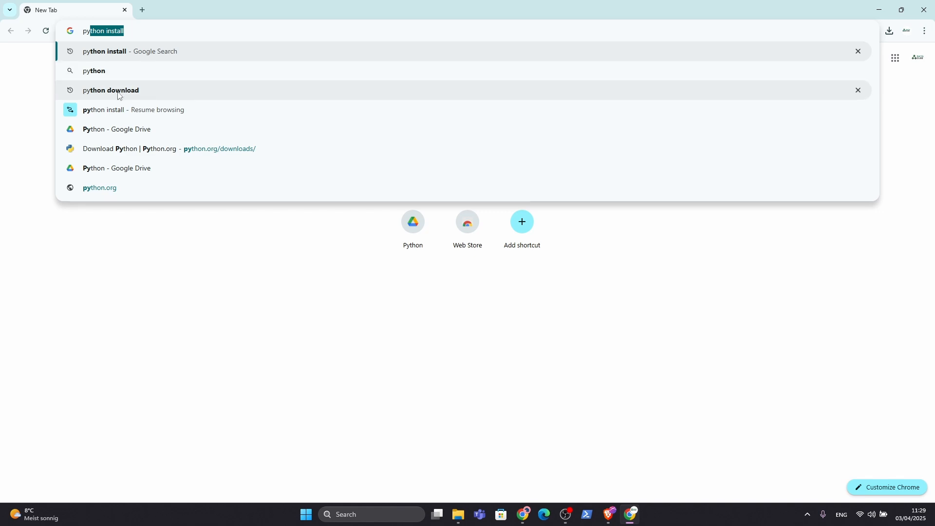
{"action": "left_click", "coordinate": [86, 94]}
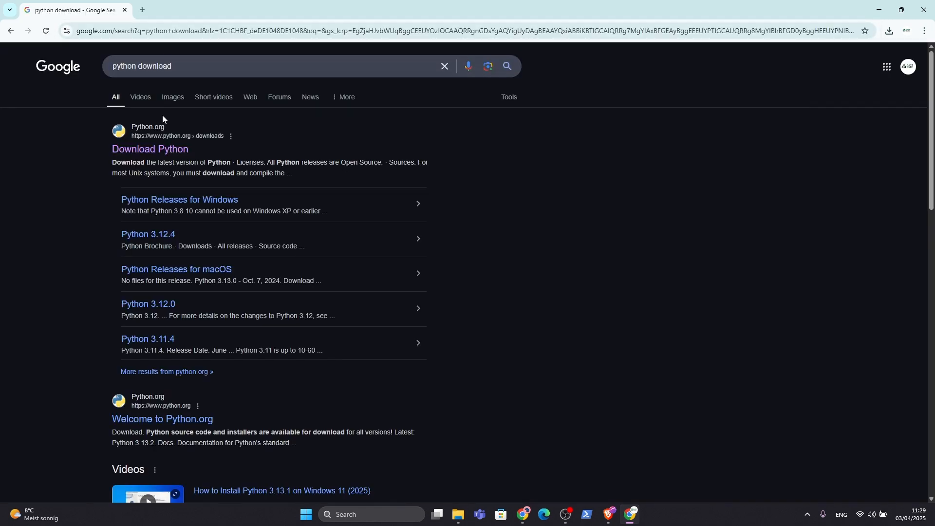
{"action": "left_click", "coordinate": [156, 149]}
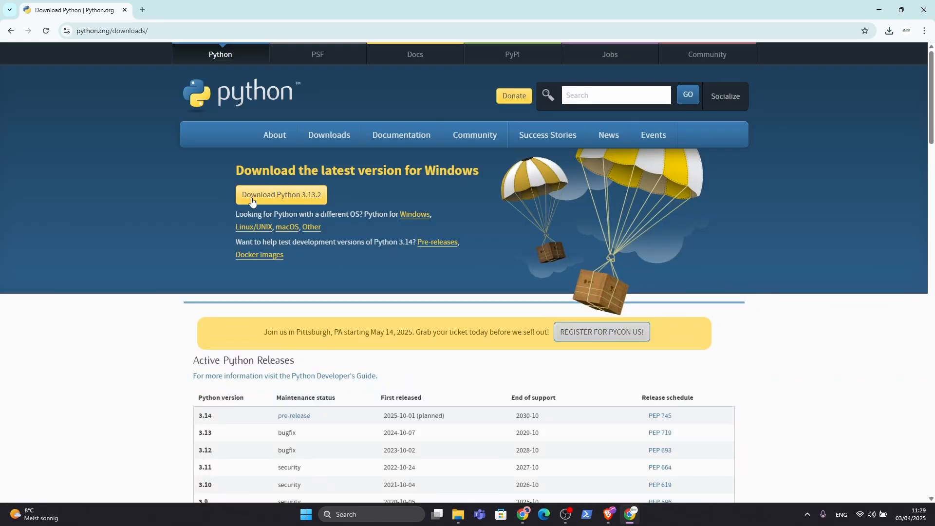
Download Python 3.13.2 for Windows and install it with the default settings, with python.exe added to PATH.
{"action": "left_click", "coordinate": [303, 200]}
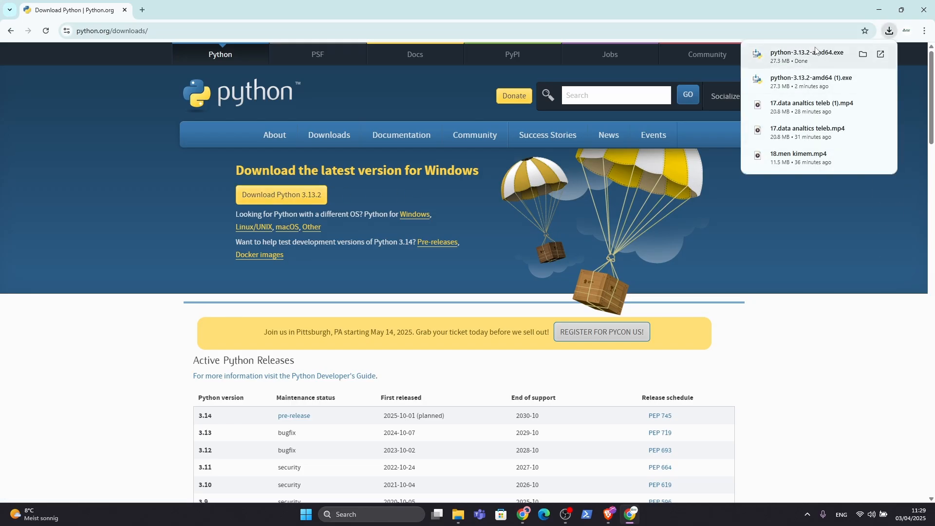
{"action": "left_click", "coordinate": [791, 55]}
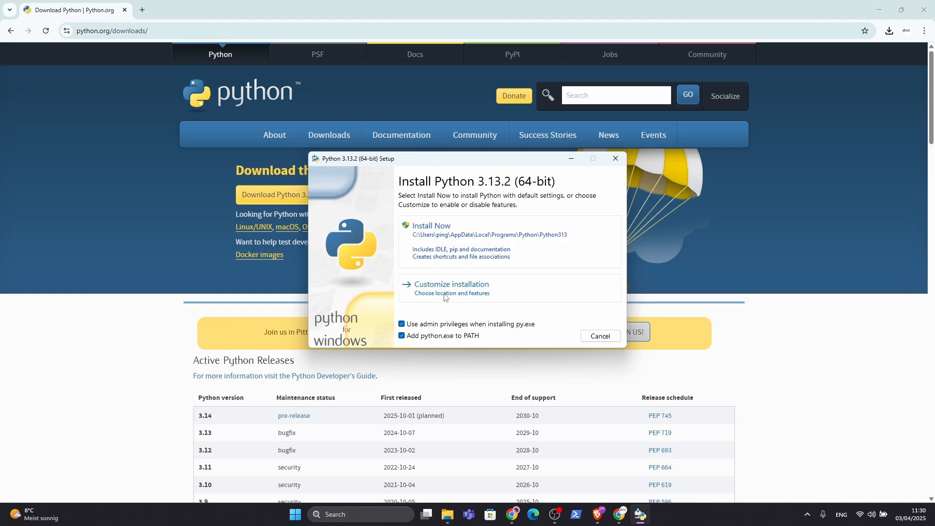
{"action": "left_click", "coordinate": [445, 246]}
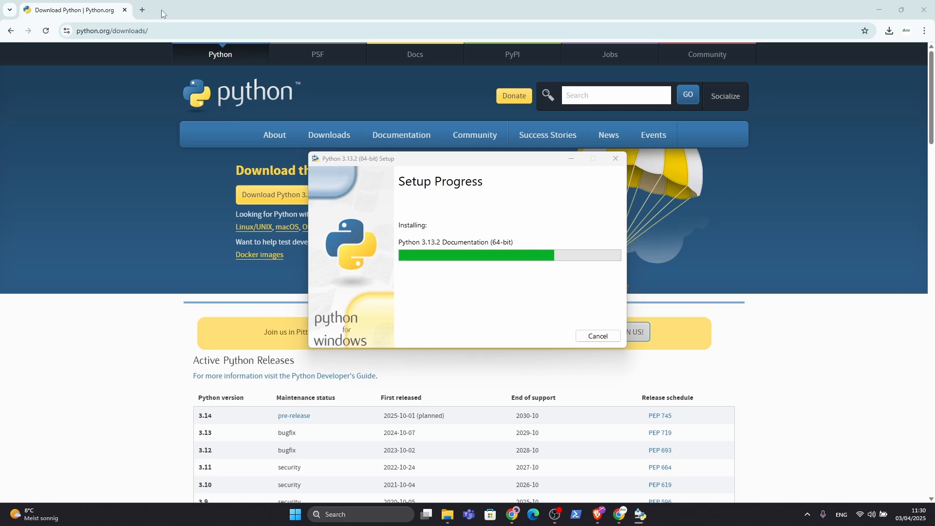
Search for "visual studio code download" in a new browser tab and open the official Visual Studio Code download page.
{"action": "left_click", "coordinate": [142, 10]}
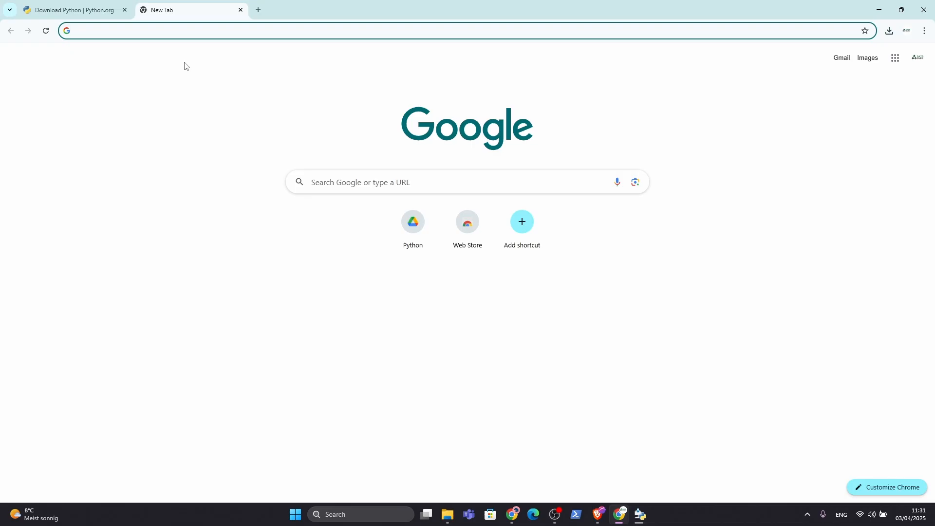
{"action": "type", "text": "vsiua"}
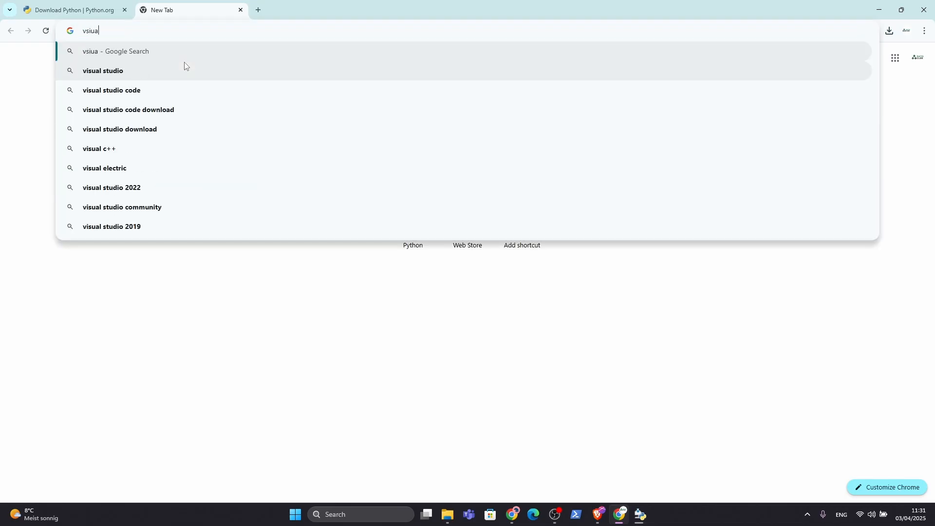
{"action": "key", "text": "BackSpace"}
{"action": "key", "text": "BackSpace"}
{"action": "key", "text": "BackSpace"}
{"action": "key", "text": "BackSpace"}
{"action": "type", "text": "isual"}
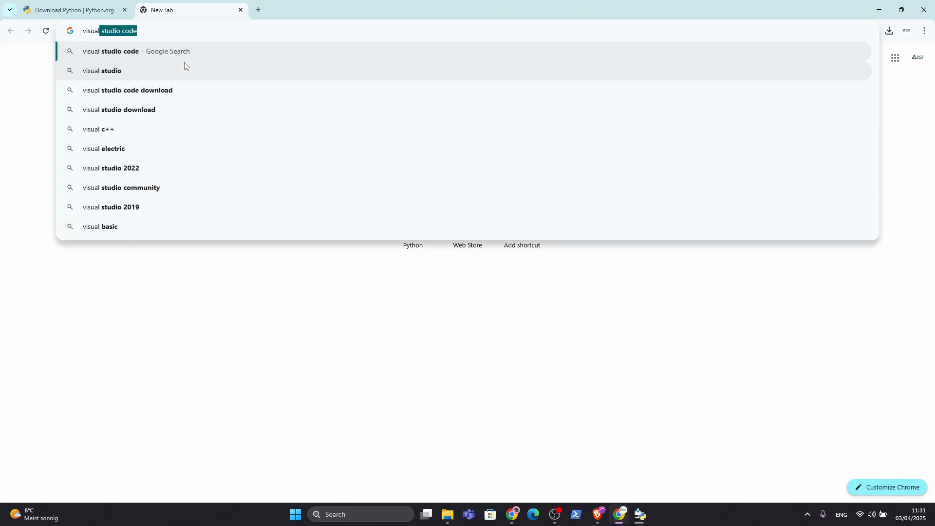
{"action": "left_click", "coordinate": [147, 94]}
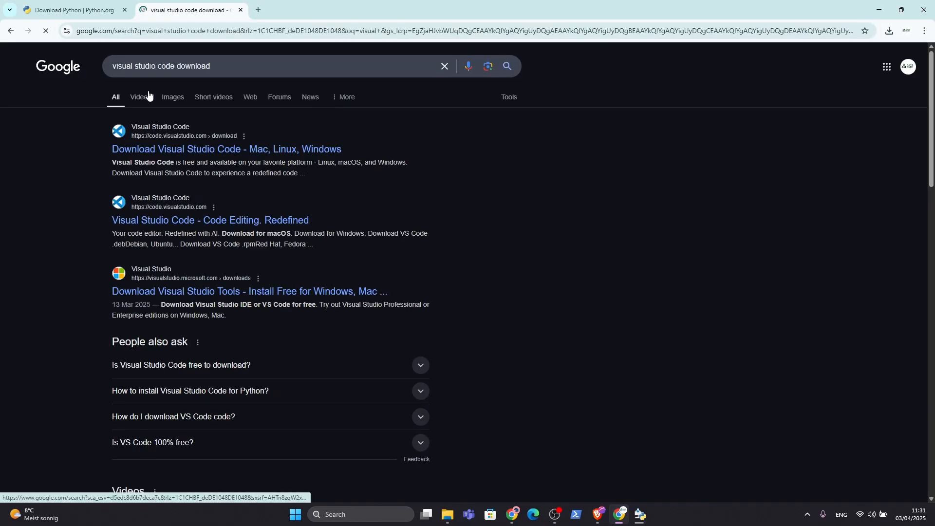
{"action": "left_click", "coordinate": [157, 148]}
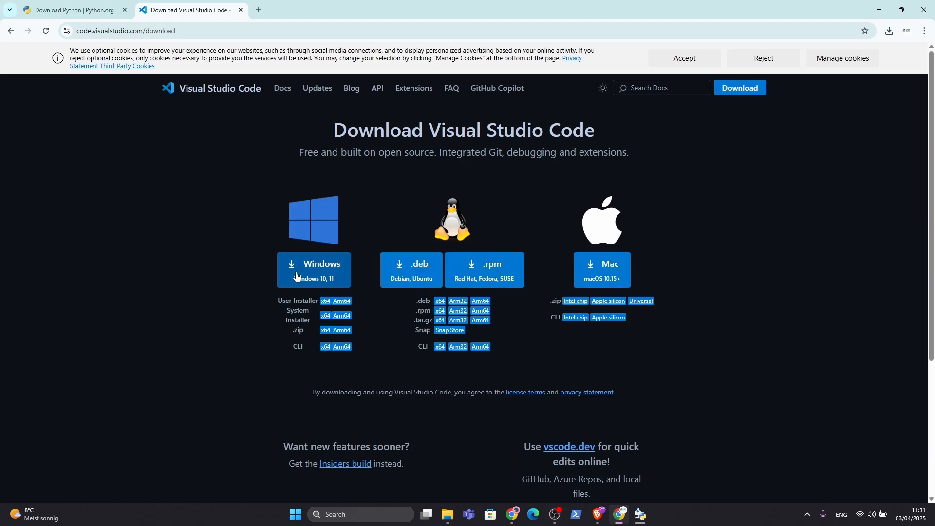
Download the Windows version of Visual Studio Code and close the completed Python setup.
{"action": "left_click", "coordinate": [323, 275]}
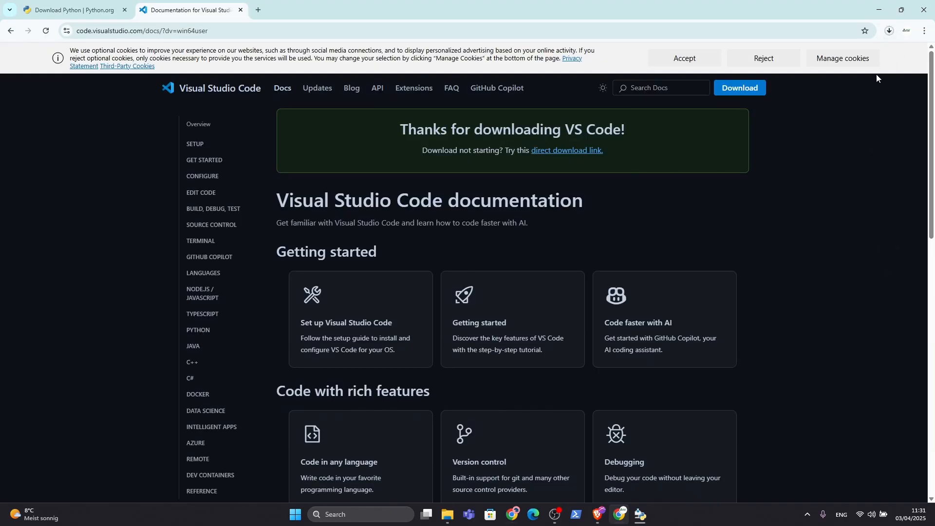
{"action": "left_click", "coordinate": [890, 31]}
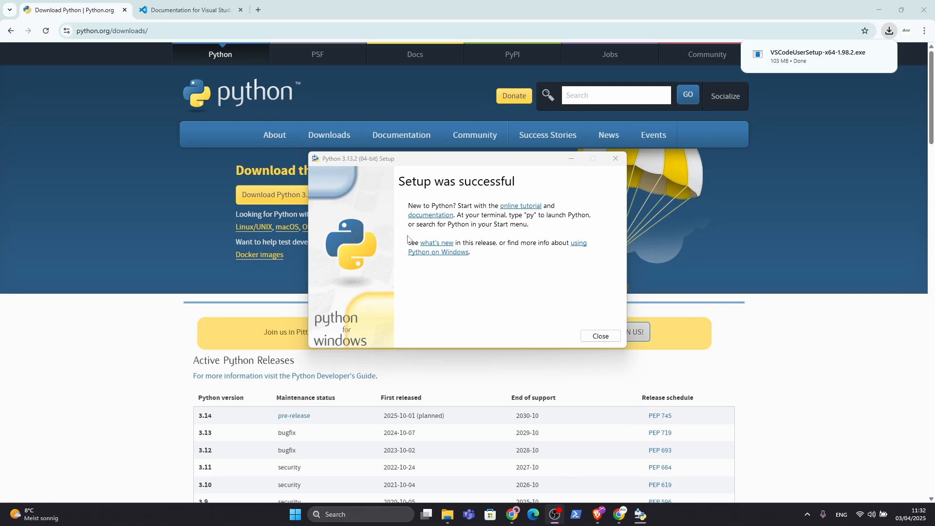
{"action": "left_click", "coordinate": [601, 336]}
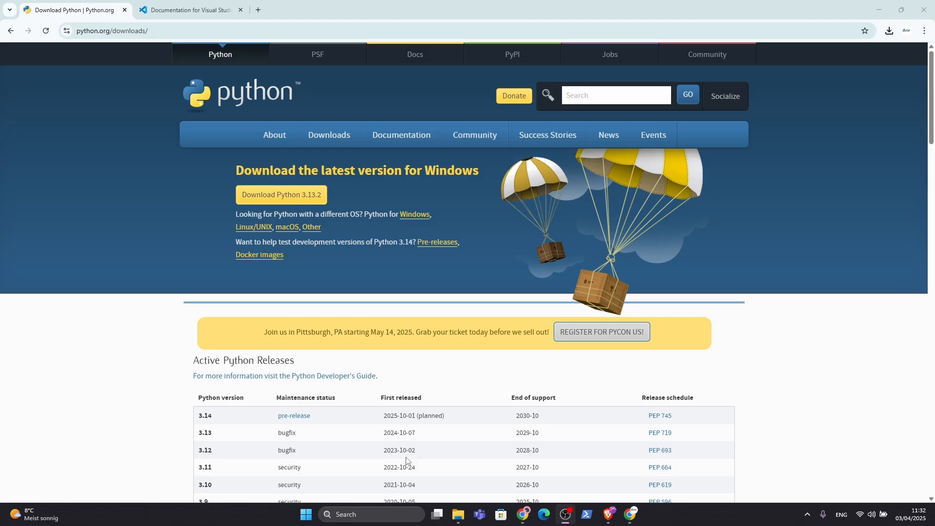
Check the installed Python version in Windows PowerShell (x86) with python --version, and close the PowerShell window.
{"action": "left_click", "coordinate": [386, 507]}
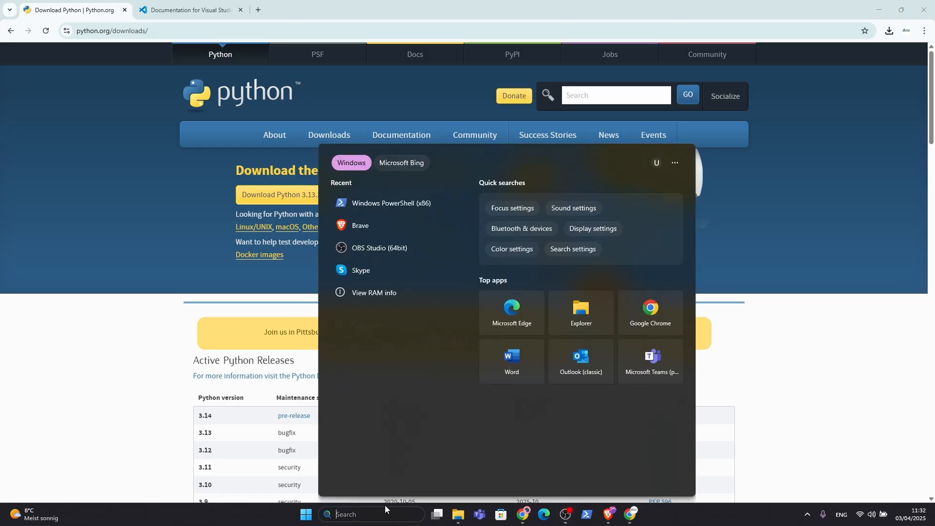
{"action": "type", "text": "power"}
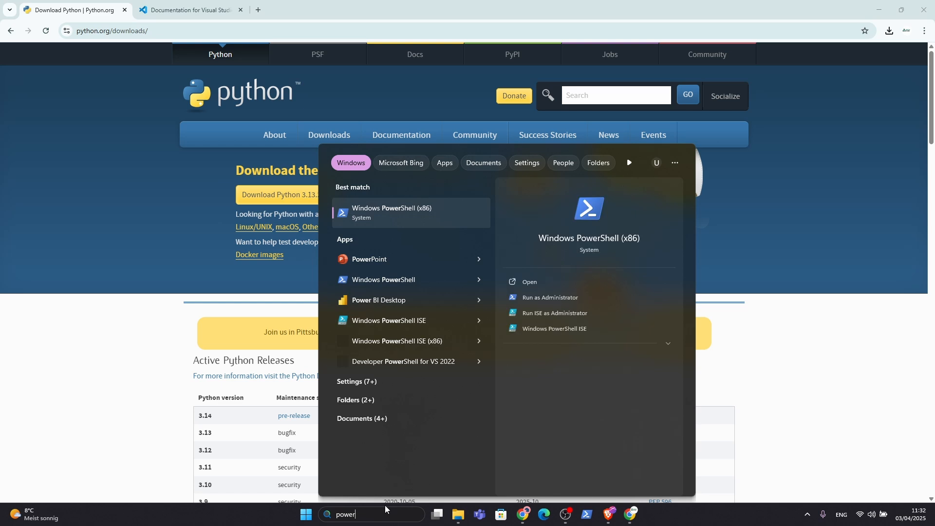
{"action": "left_click", "coordinate": [390, 210]}
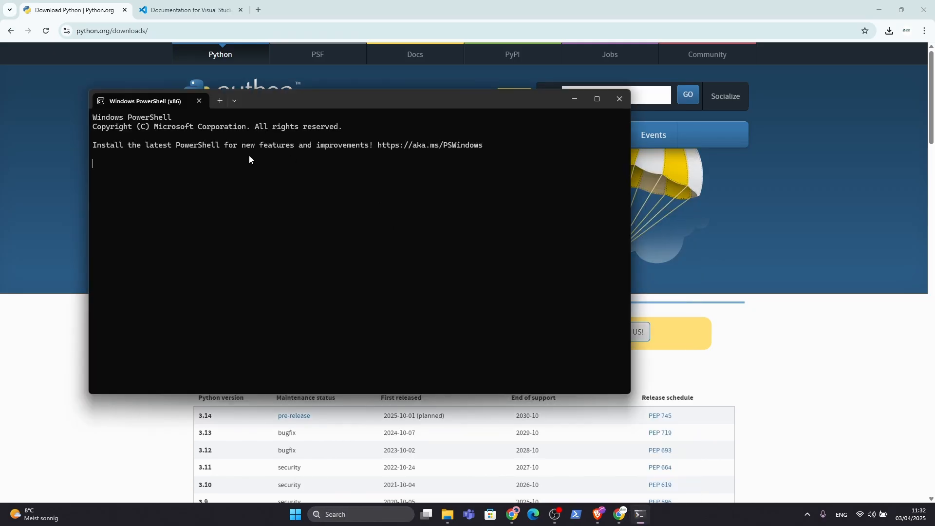
{"action": "type", "text": "python --versi"}
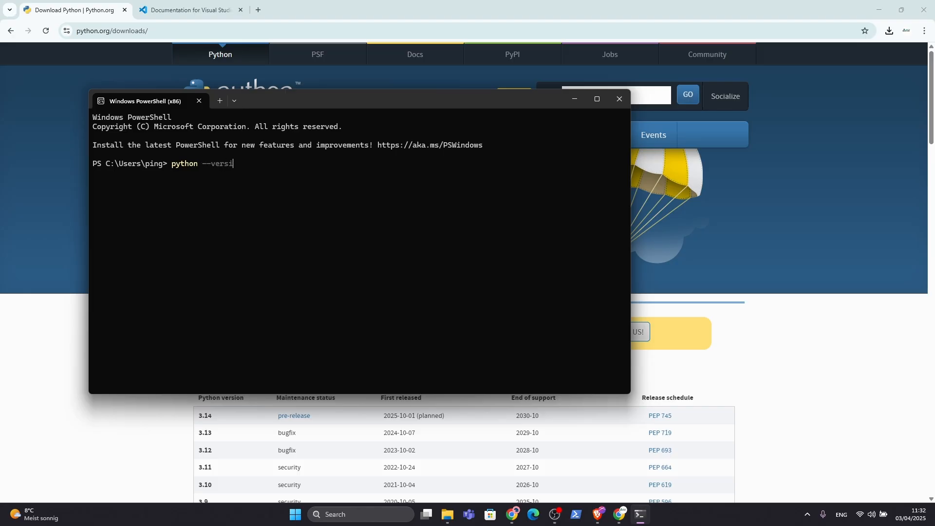
{"action": "type", "text": "on"}
{"action": "key", "text": "Return"}
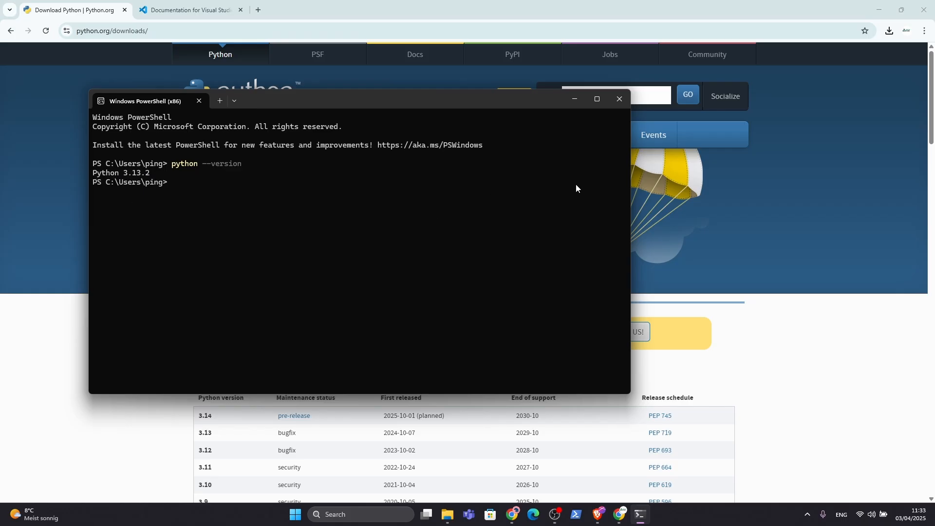
{"action": "left_click", "coordinate": [619, 104]}
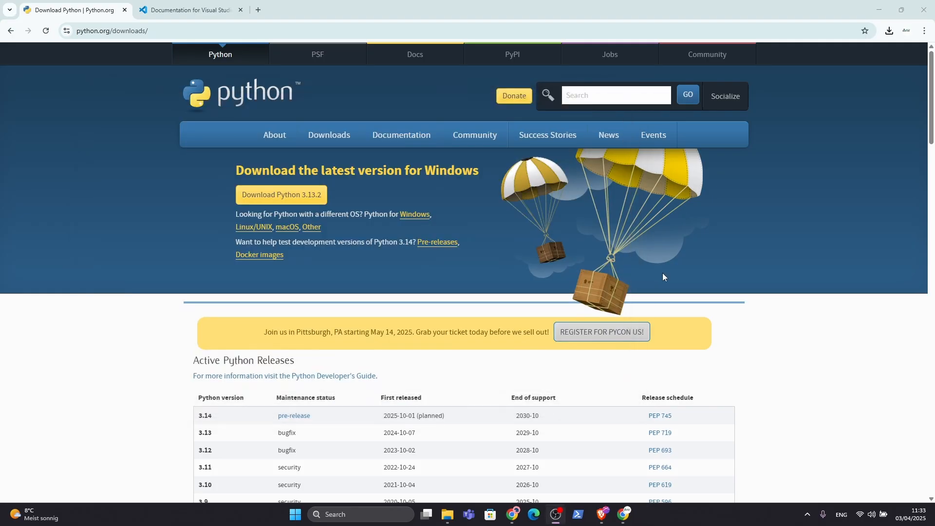
Run the downloaded Visual Studio Code installer, accept the licence agreement, install with the default additional tasks, and finish by launching the editor.
{"action": "left_click", "coordinate": [889, 31]}
{"action": "left_click", "coordinate": [785, 81]}
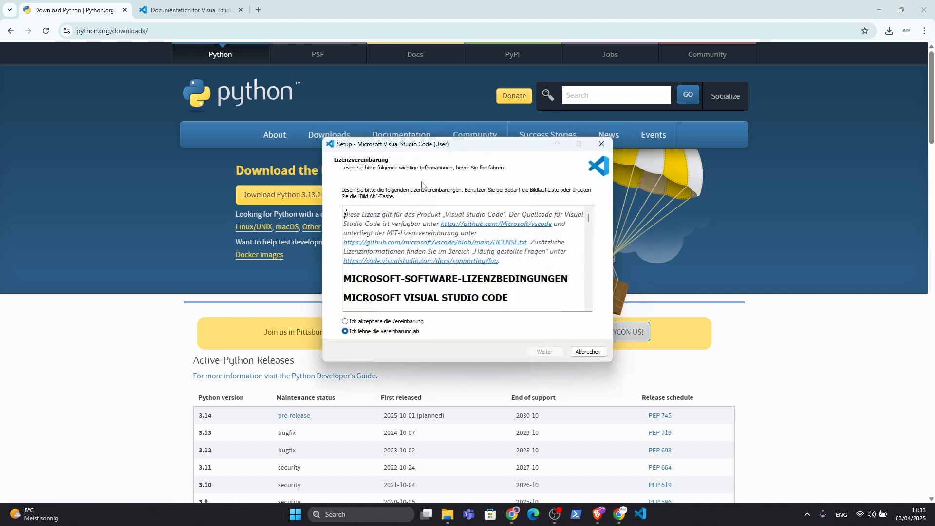
{"action": "left_click", "coordinate": [385, 322]}
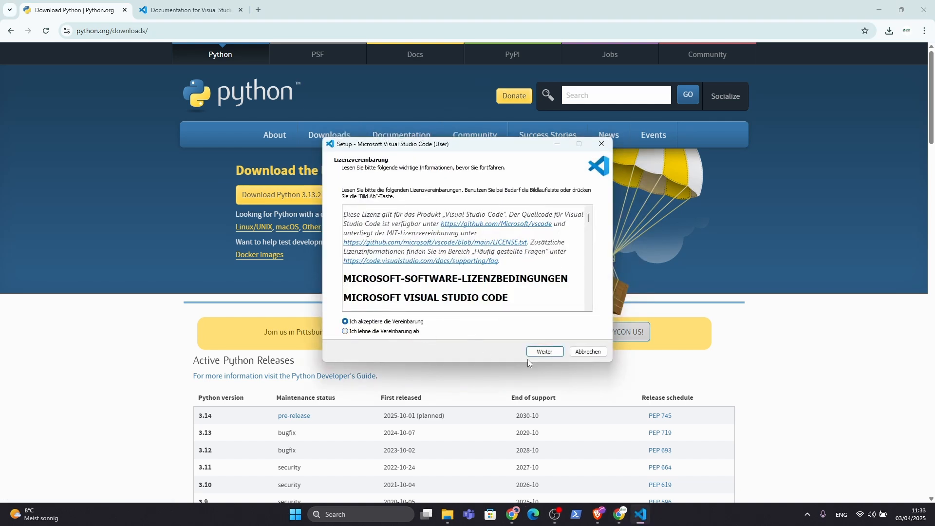
{"action": "left_click", "coordinate": [550, 353]}
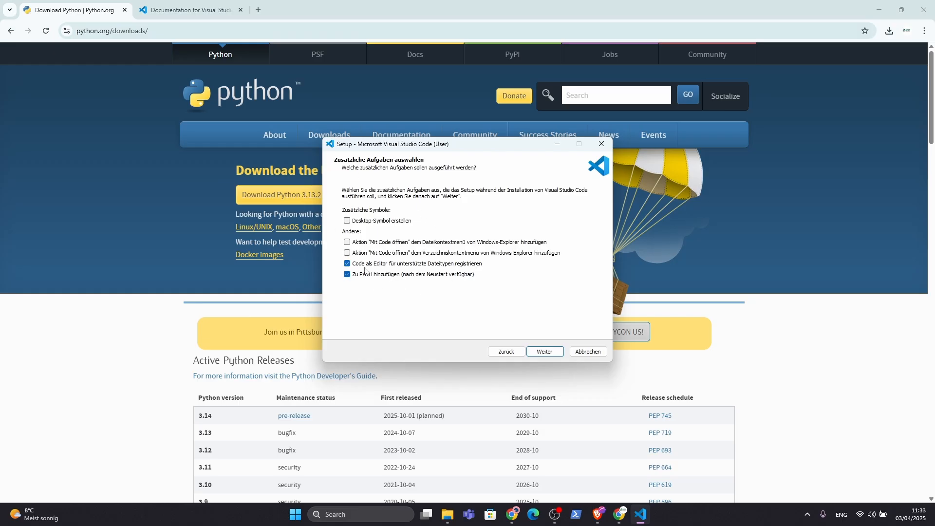
{"action": "left_click", "coordinate": [555, 355]}
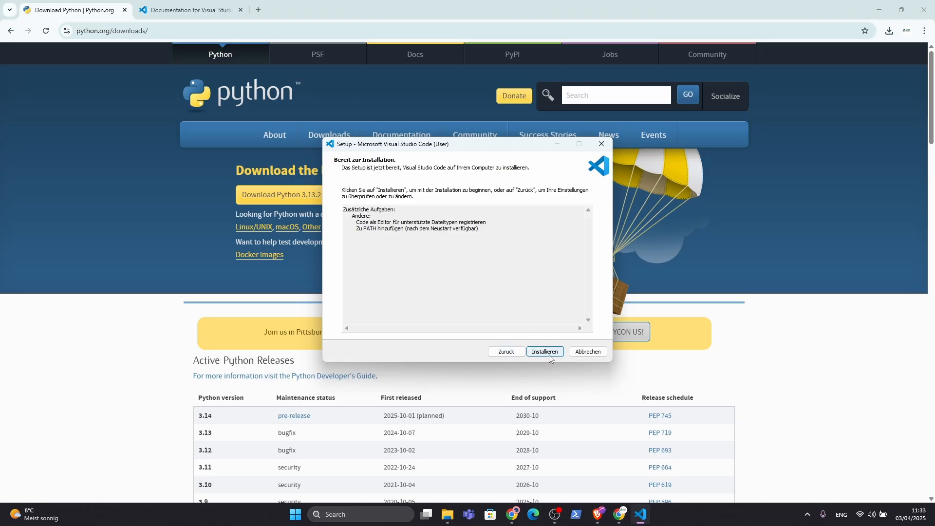
{"action": "left_click", "coordinate": [540, 353]}
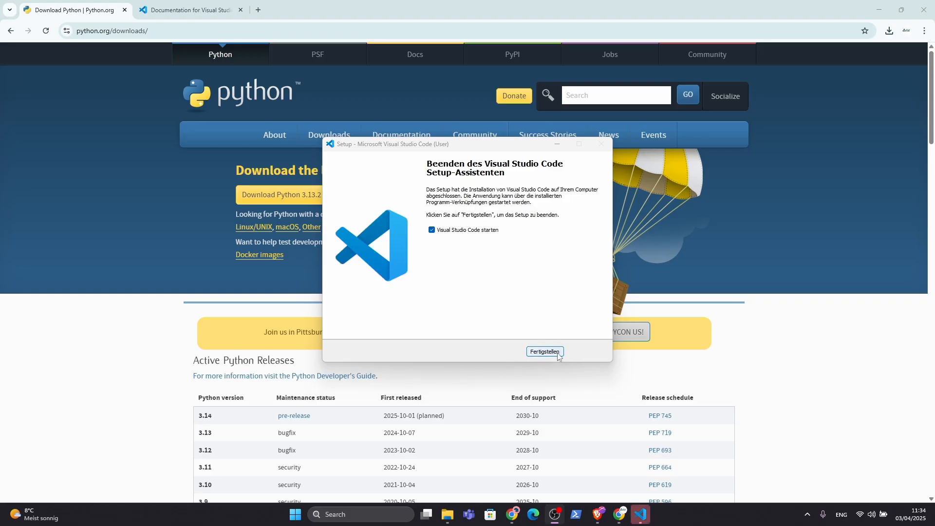
{"action": "left_click", "coordinate": [539, 355]}
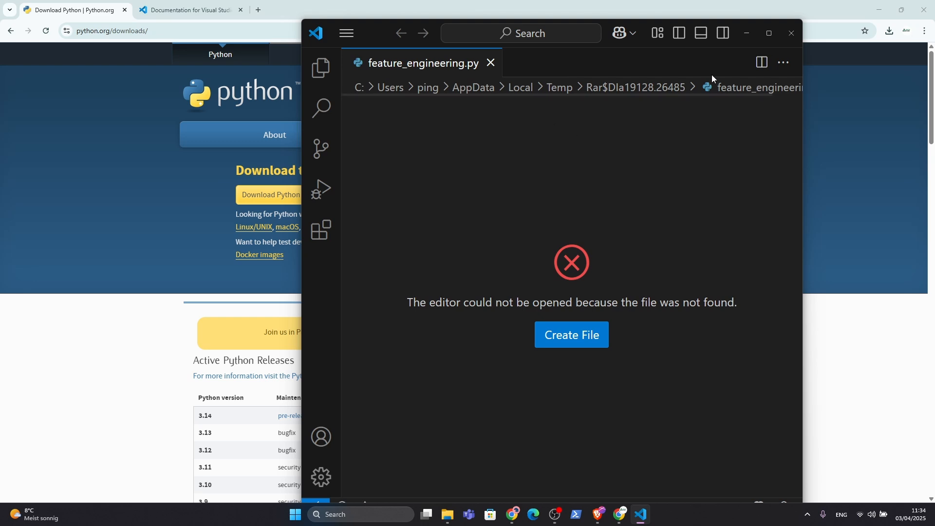
Maximize the Visual Studio Code window and close the feature_engineering.py and release notes editors.
{"action": "left_click", "coordinate": [769, 33]}
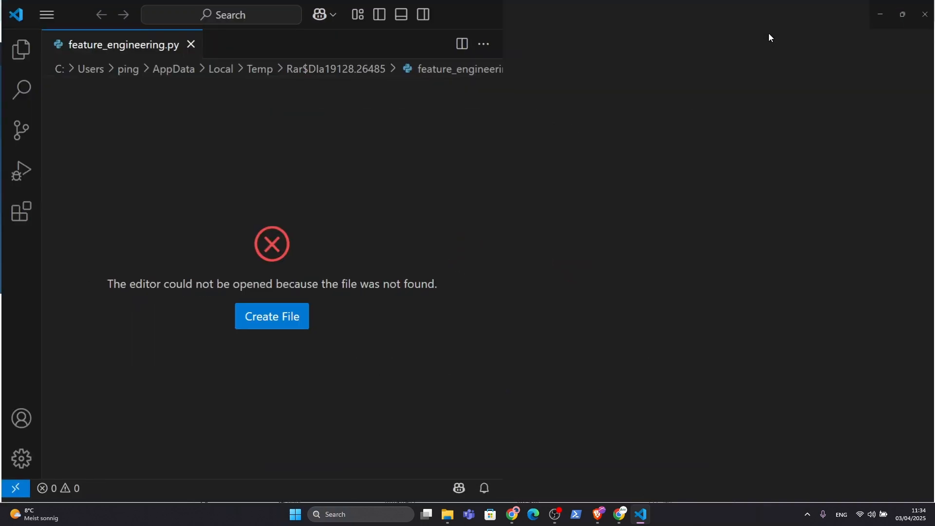
{"action": "left_click", "coordinate": [191, 45]}
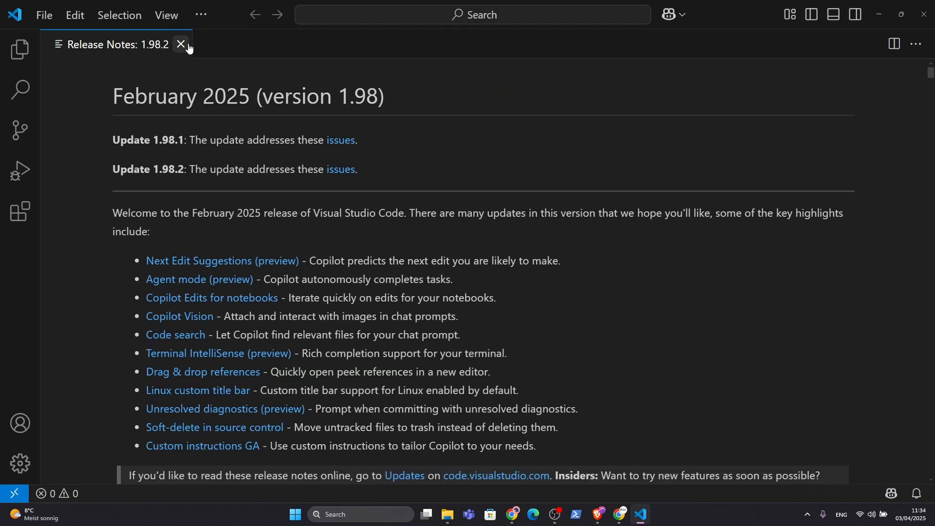
{"action": "left_click", "coordinate": [182, 45]}
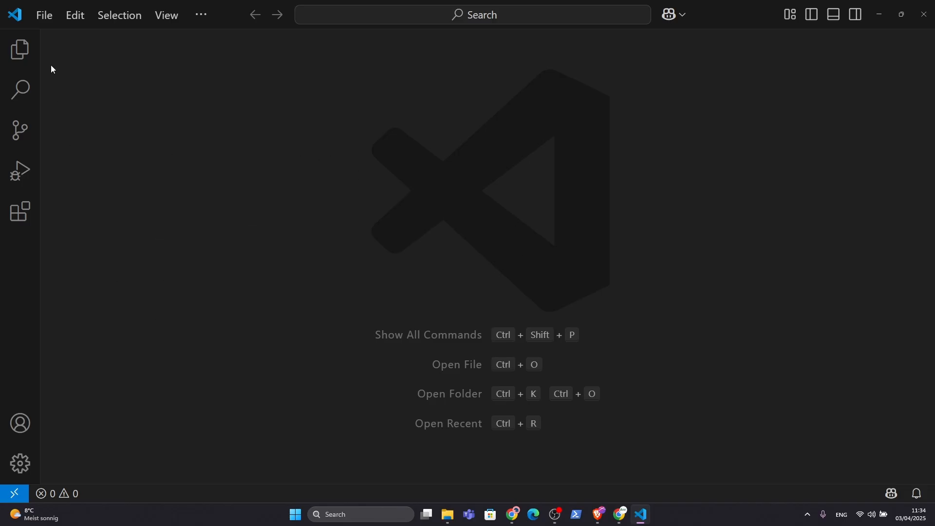
Open the Introduction2Python folder, located inside Introduction2Python-20250403T080625Z-001 in Documents, as the working folder.
{"action": "left_click", "coordinate": [42, 20]}
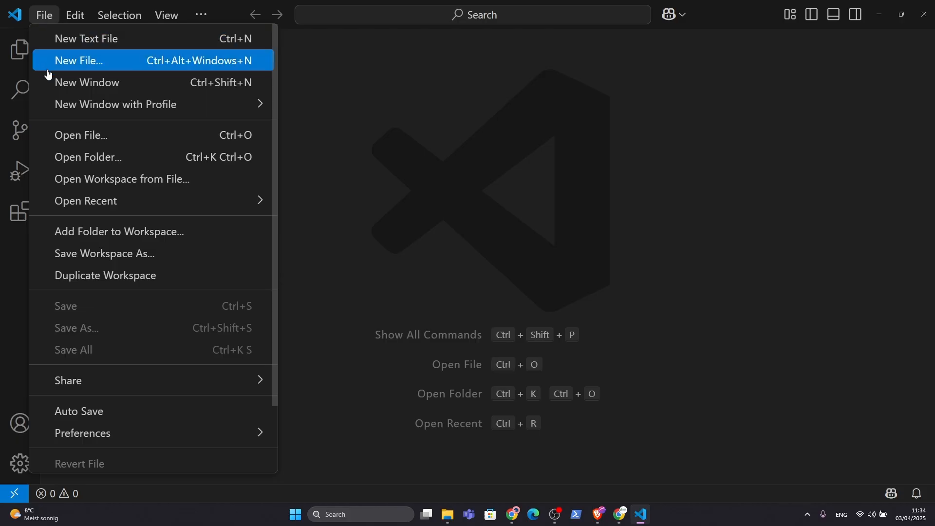
{"action": "left_click", "coordinate": [82, 161]}
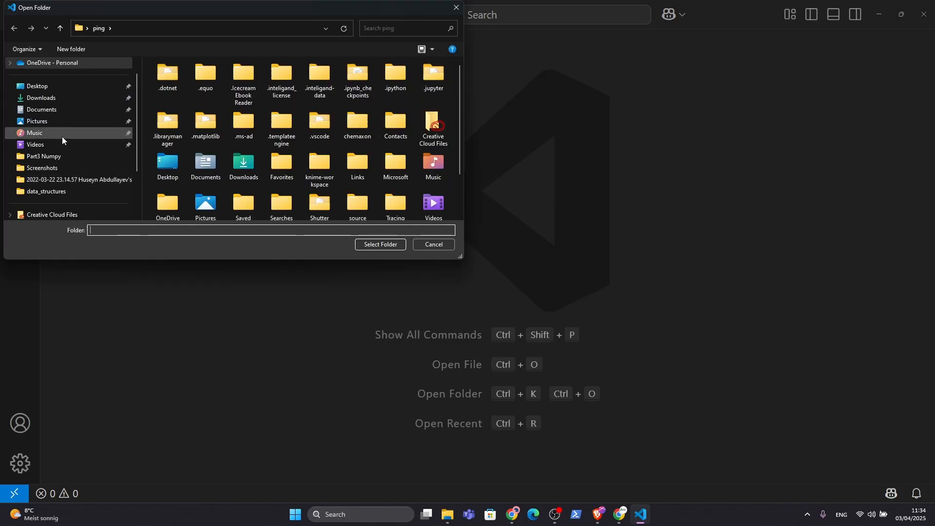
{"action": "left_click", "coordinate": [48, 110]}
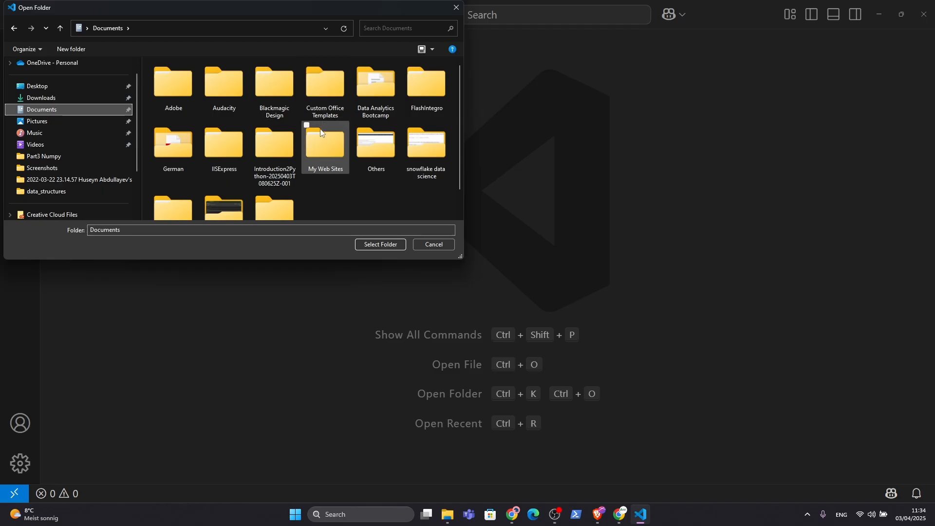
{"action": "scroll", "coordinate": [318, 145], "scroll_direction": "down", "scroll_amount": 2}
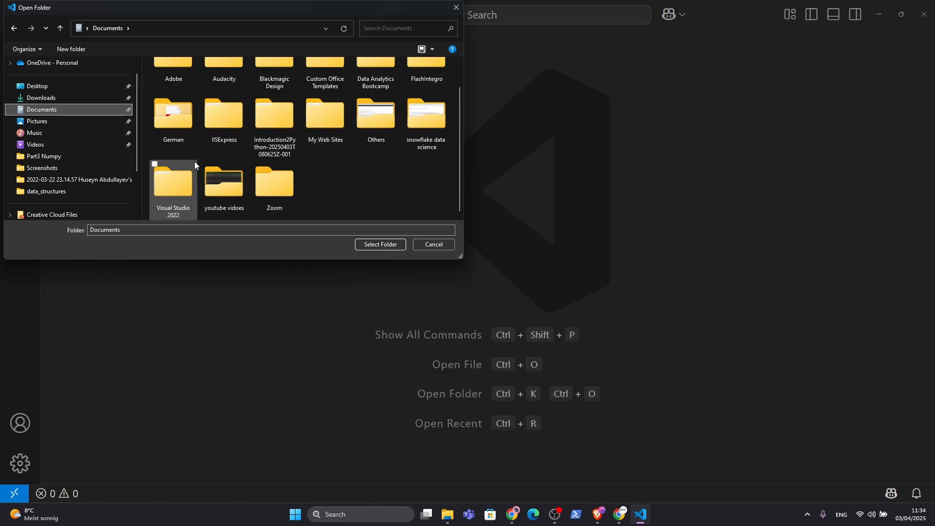
{"action": "scroll", "coordinate": [312, 149], "scroll_direction": "up", "scroll_amount": 1}
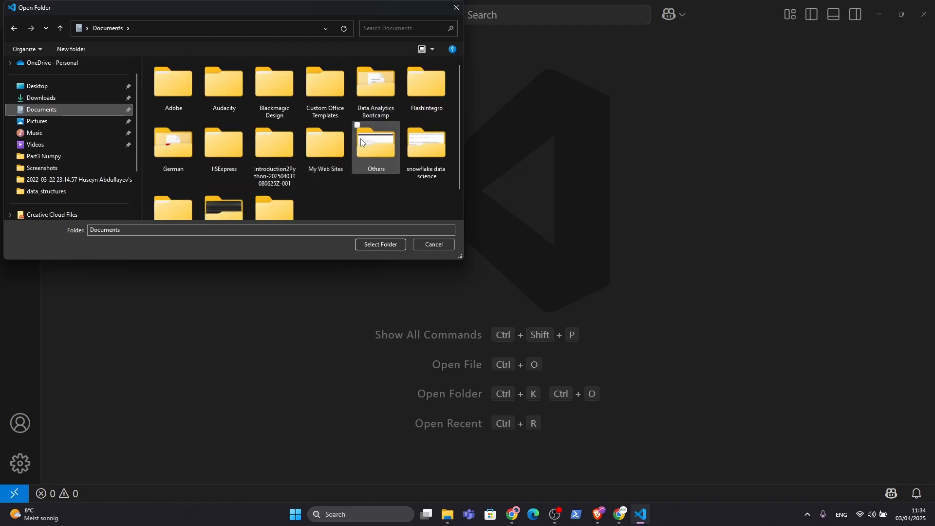
{"action": "double_click", "coordinate": [268, 144]}
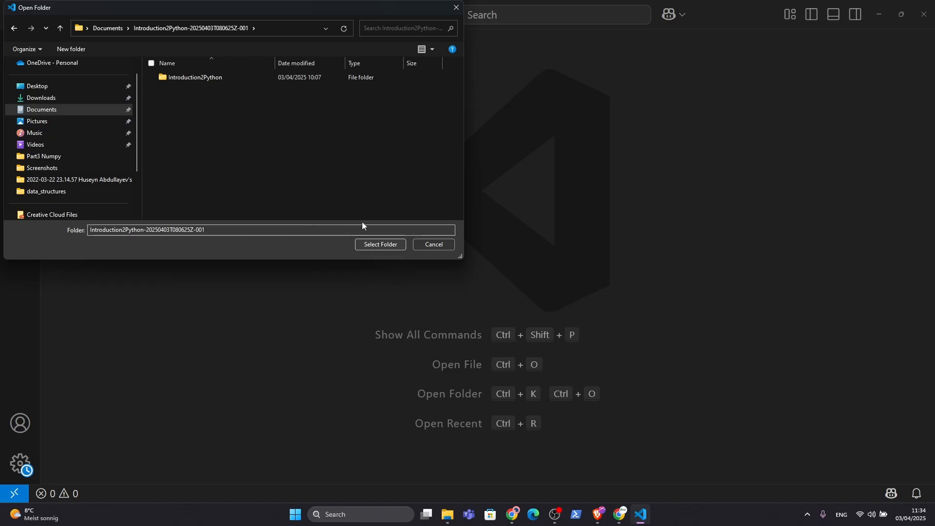
{"action": "left_click", "coordinate": [178, 77]}
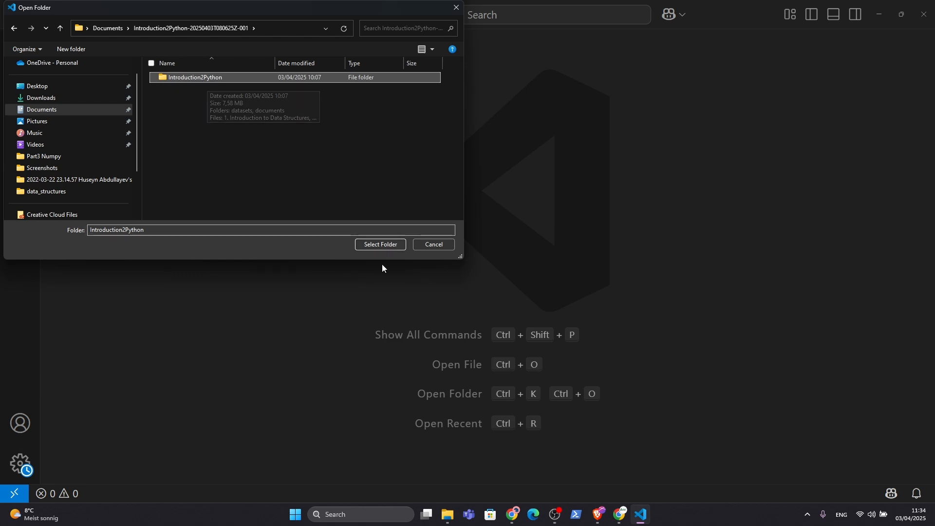
{"action": "left_click", "coordinate": [384, 246]}
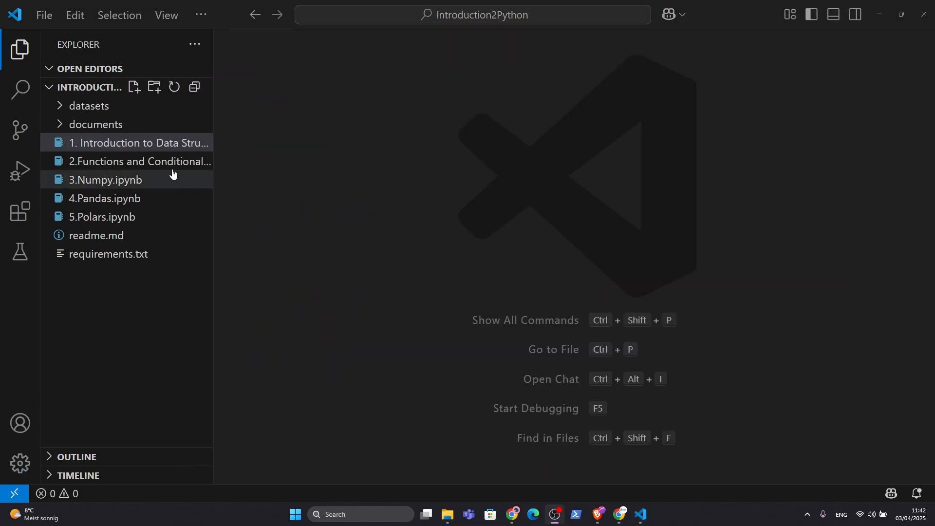
Open the notebook 1. Introduction to Data Structures.ipynb and look through its first integer cells.
{"action": "left_click", "coordinate": [151, 143]}
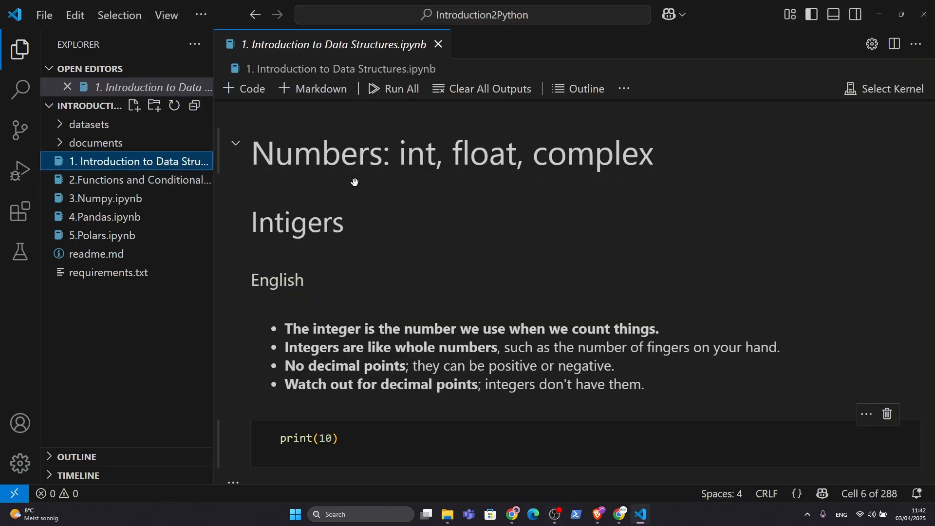
{"action": "scroll", "coordinate": [298, 197], "scroll_direction": "down", "scroll_amount": 2}
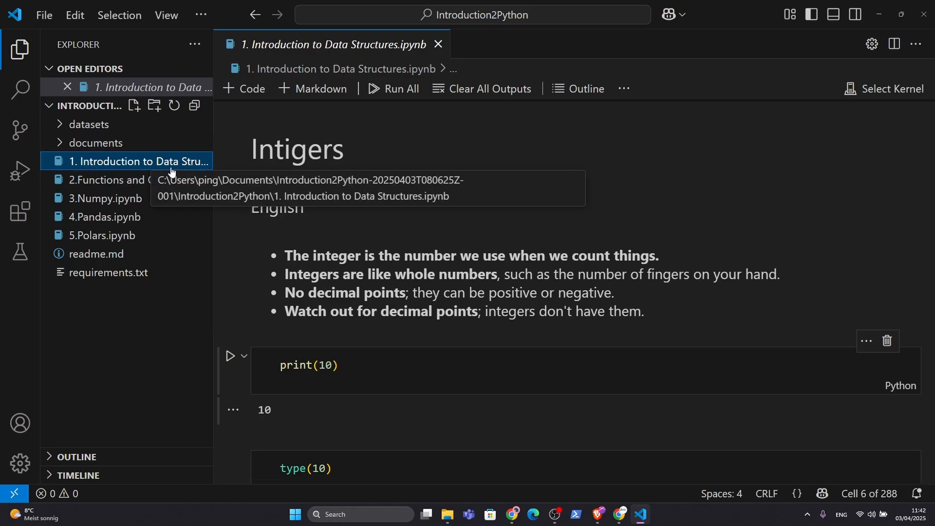
{"action": "scroll", "coordinate": [380, 161], "scroll_direction": "down", "scroll_amount": 3}
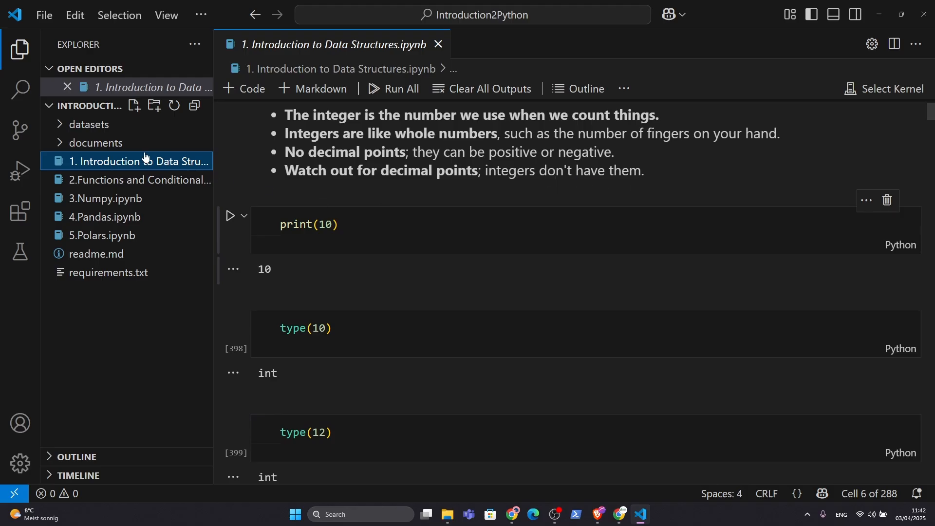
{"action": "scroll", "coordinate": [303, 160], "scroll_direction": "down", "scroll_amount": 1}
{"action": "scroll", "coordinate": [303, 161], "scroll_direction": "down", "scroll_amount": 1}
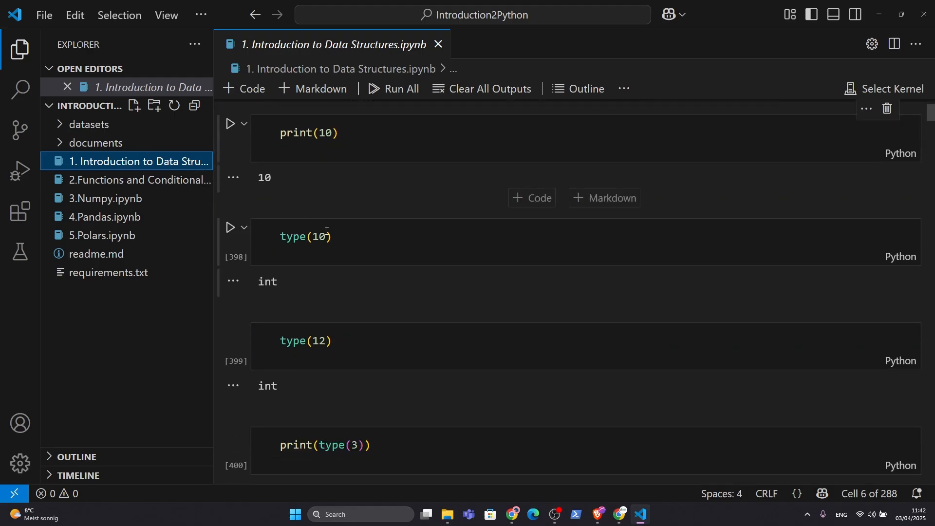
{"action": "scroll", "coordinate": [327, 255], "scroll_direction": "up", "scroll_amount": 2}
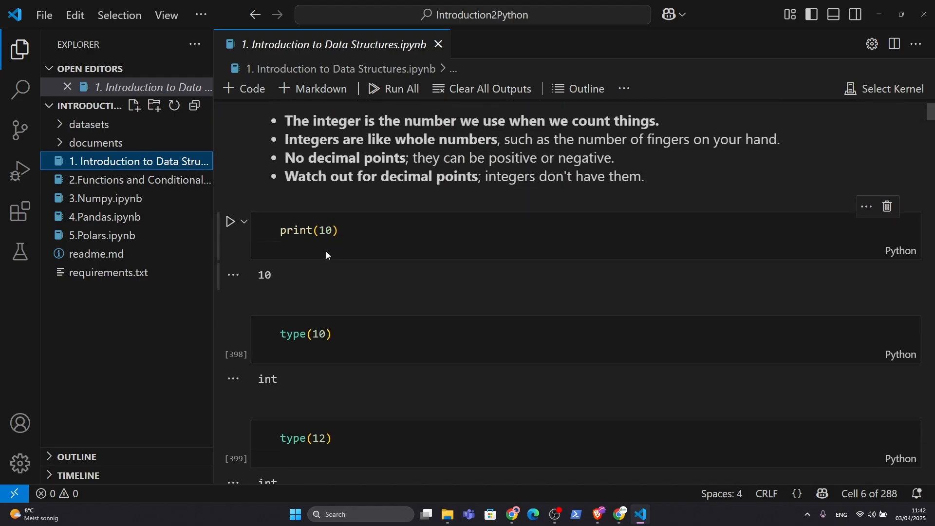
Search the extensions for python and open the details of Microsoft's Python extension.
{"action": "left_click", "coordinate": [20, 211]}
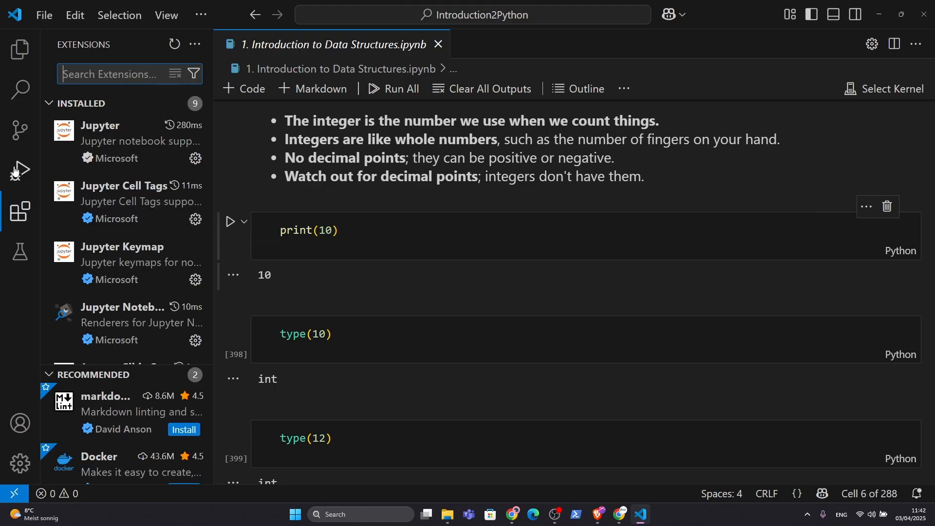
{"action": "mouse_move", "coordinate": [71, 129]}
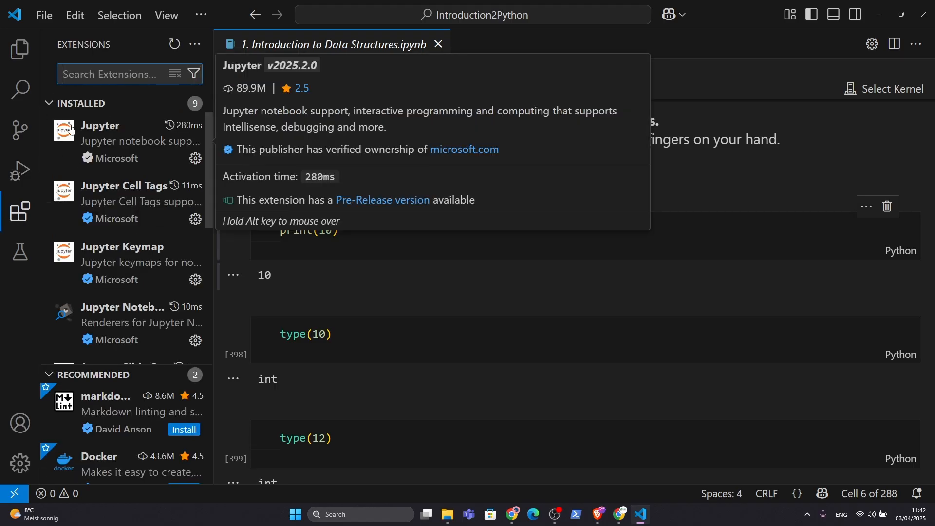
{"action": "type", "text": "pytho"}
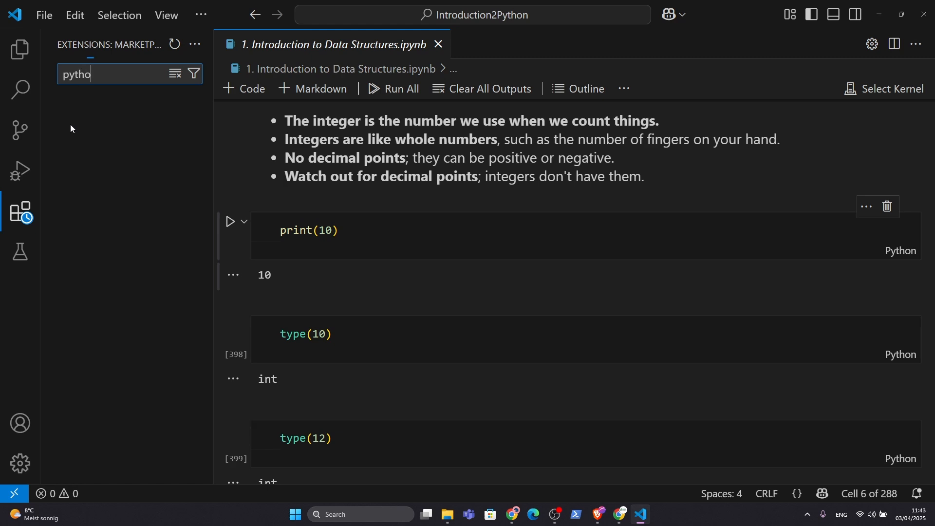
{"action": "type", "text": "n"}
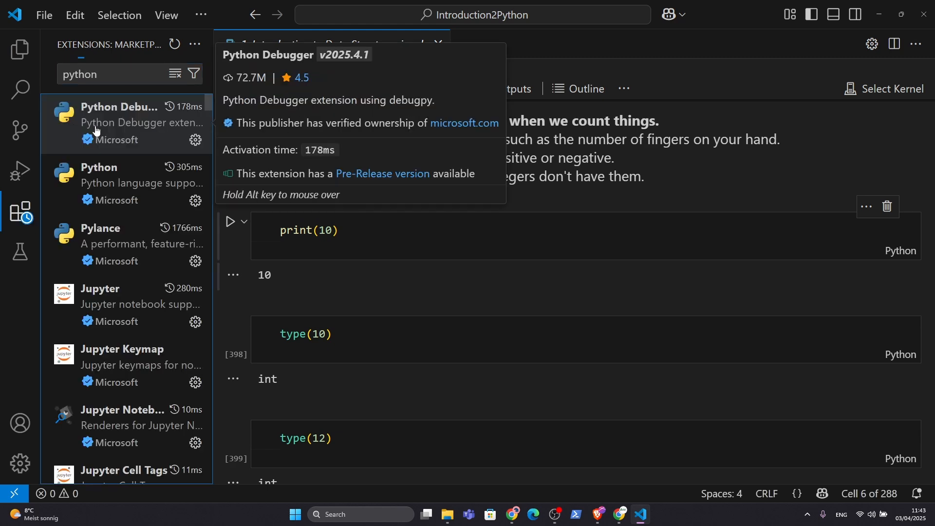
{"action": "left_click", "coordinate": [96, 130]}
{"action": "left_click", "coordinate": [118, 189]}
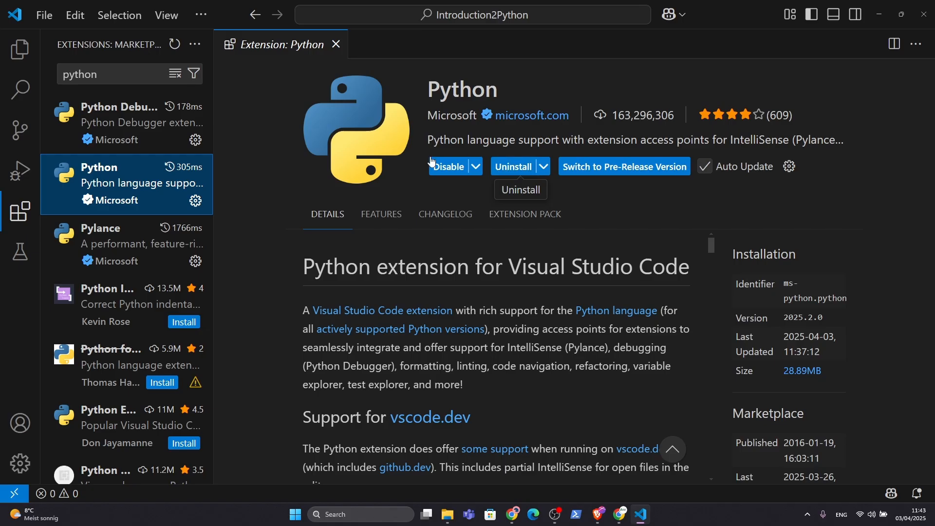
{"action": "mouse_move", "coordinate": [153, 209]}
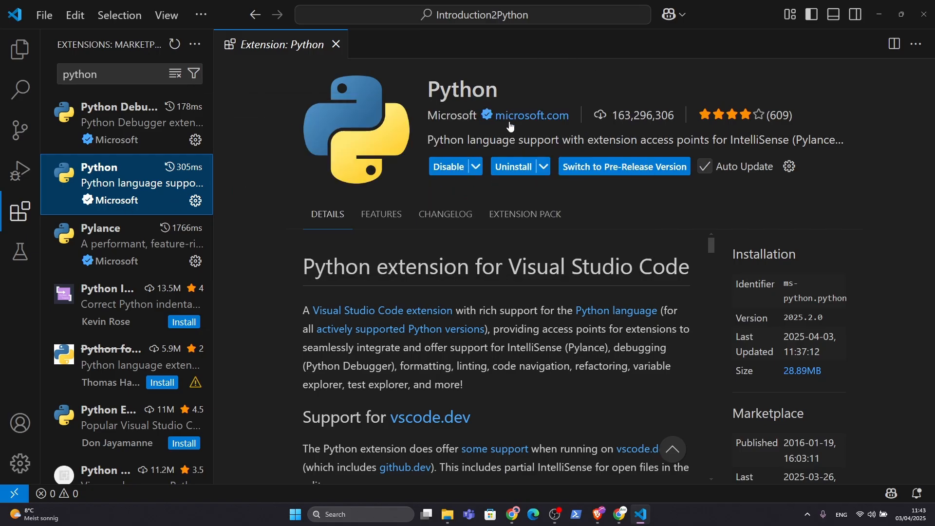
Find Microsoft's Jupyter extension by searching for Notebook, then uninstall and reinstall it.
{"action": "left_click", "coordinate": [132, 73]}
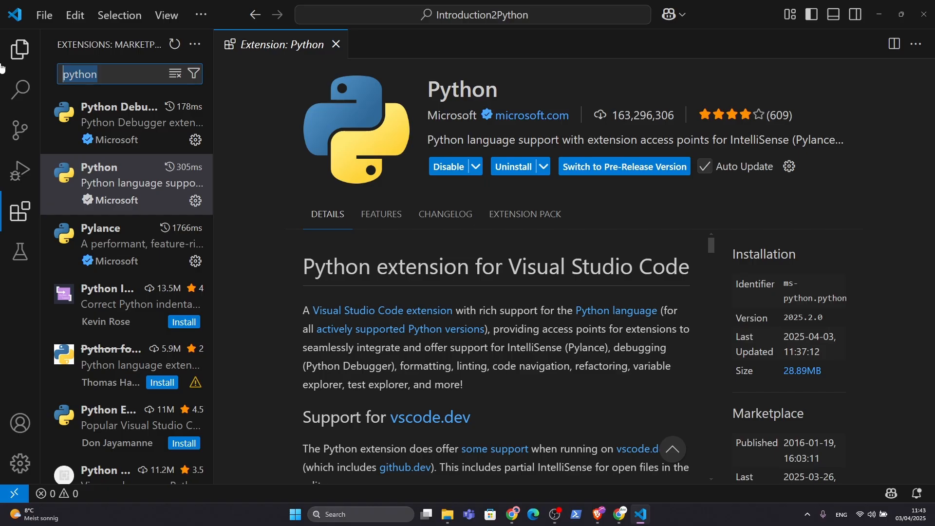
{"action": "type", "text": "Note"}
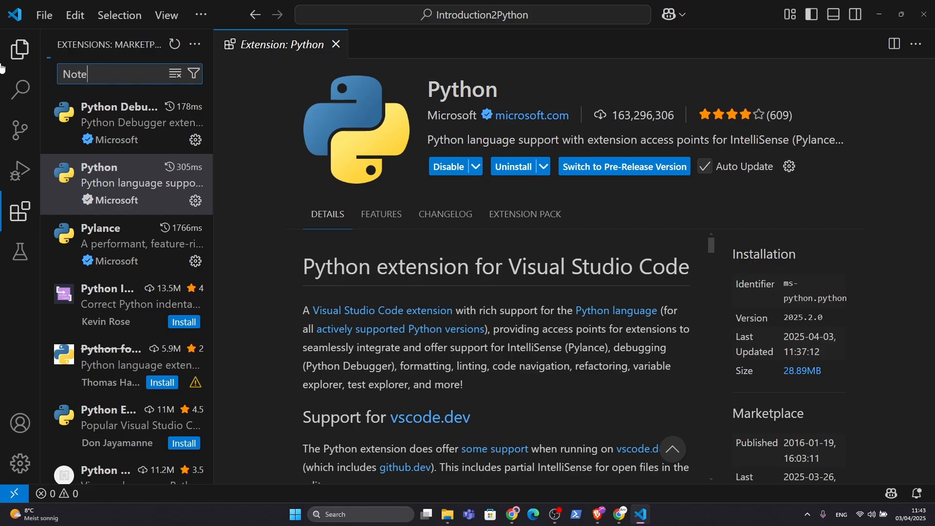
{"action": "type", "text": "book"}
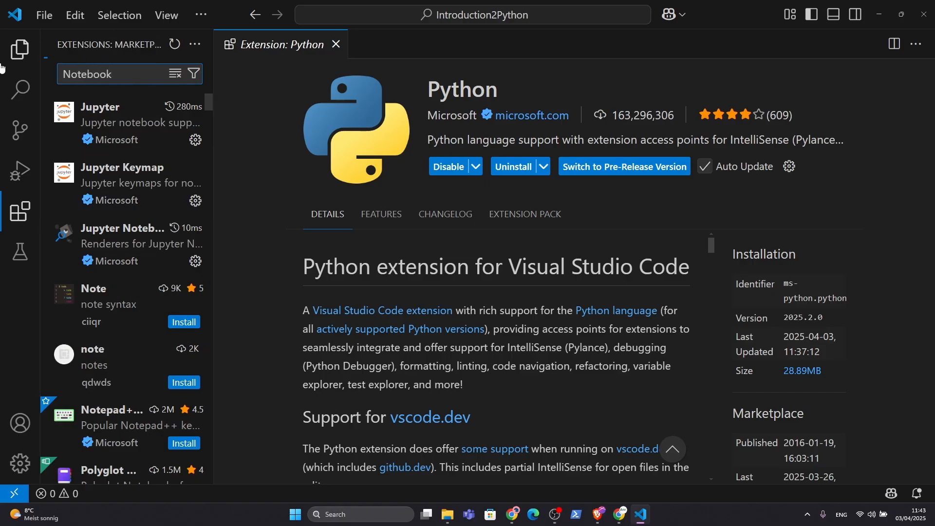
{"action": "left_click", "coordinate": [121, 119]}
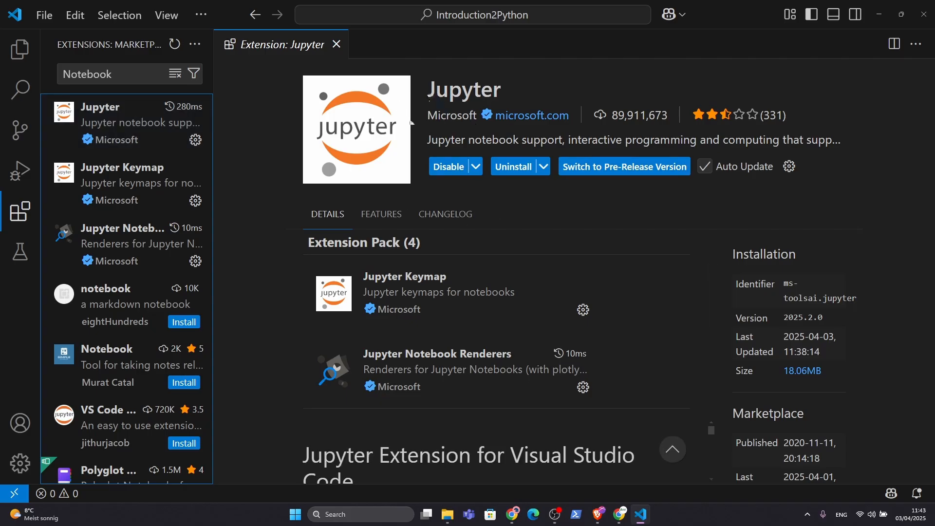
{"action": "left_click", "coordinate": [517, 171]}
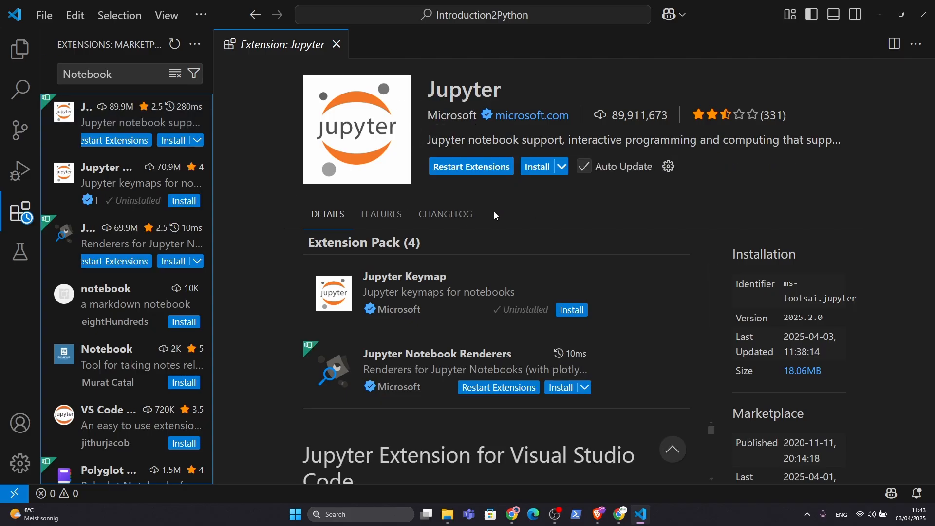
{"action": "left_click", "coordinate": [539, 166]}
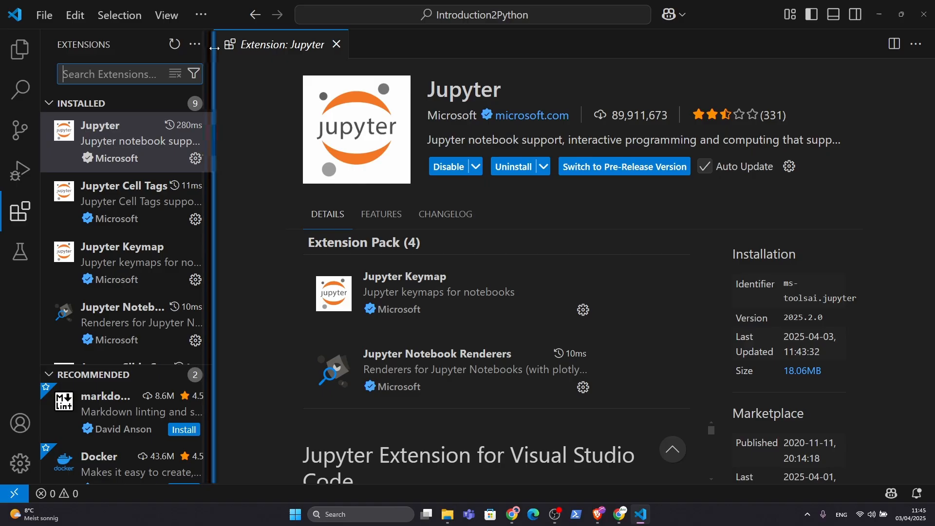
Search the extensions for markdown preview and open the details of Markdown Preview Enhanced.
{"action": "type", "text": "markdo"}
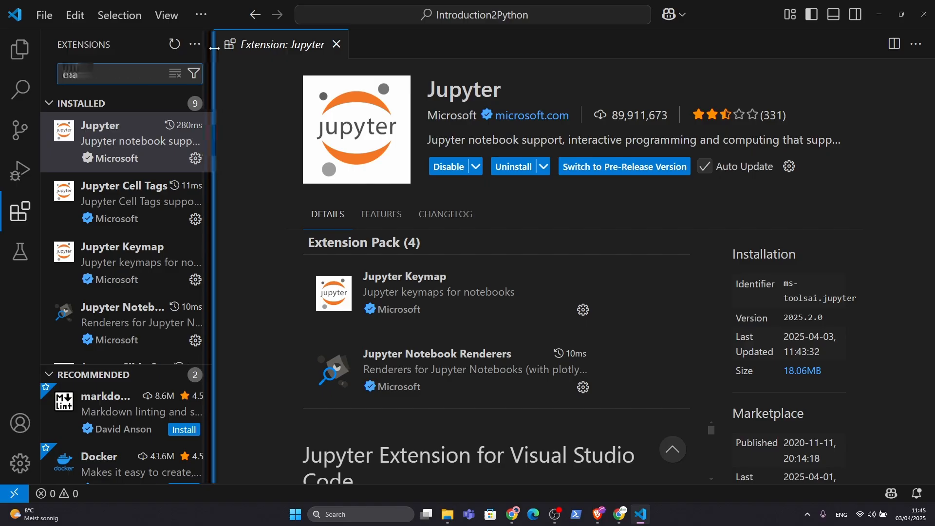
{"action": "type", "text": "wn "}
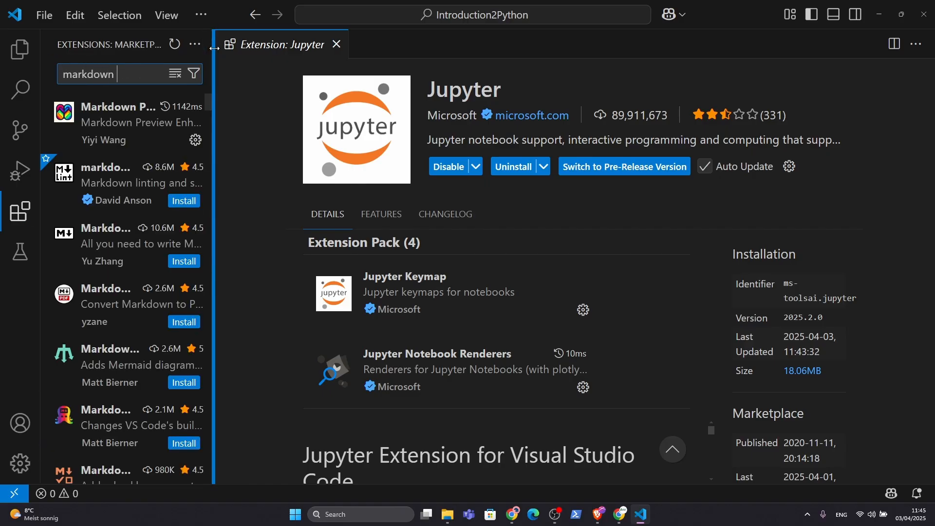
{"action": "type", "text": "preview"}
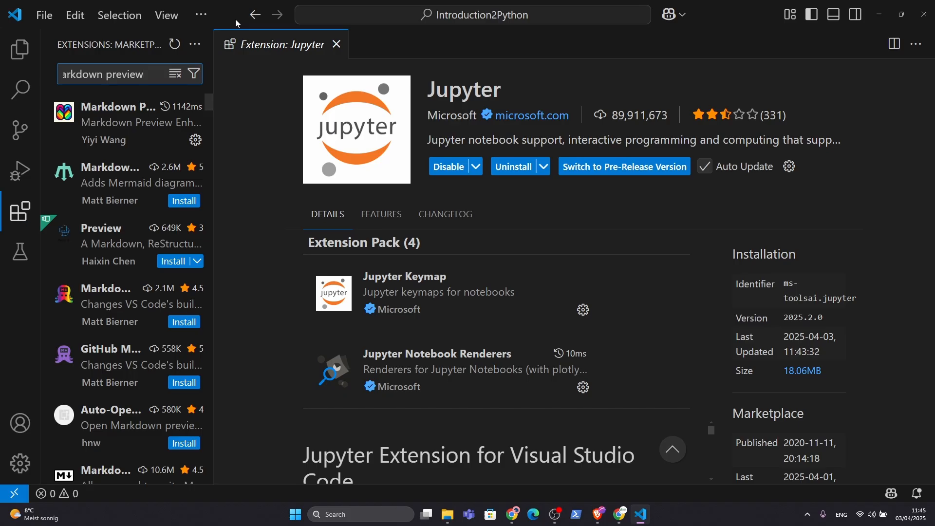
{"action": "left_click", "coordinate": [135, 119]}
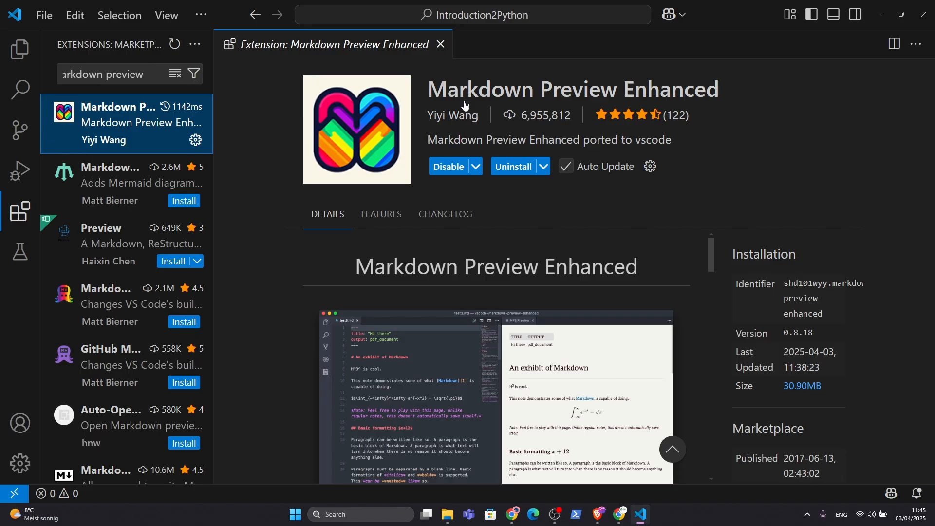
Open readme.md from the project folder and bring up the debug console panel beneath the editor.
{"action": "left_click", "coordinate": [20, 51]}
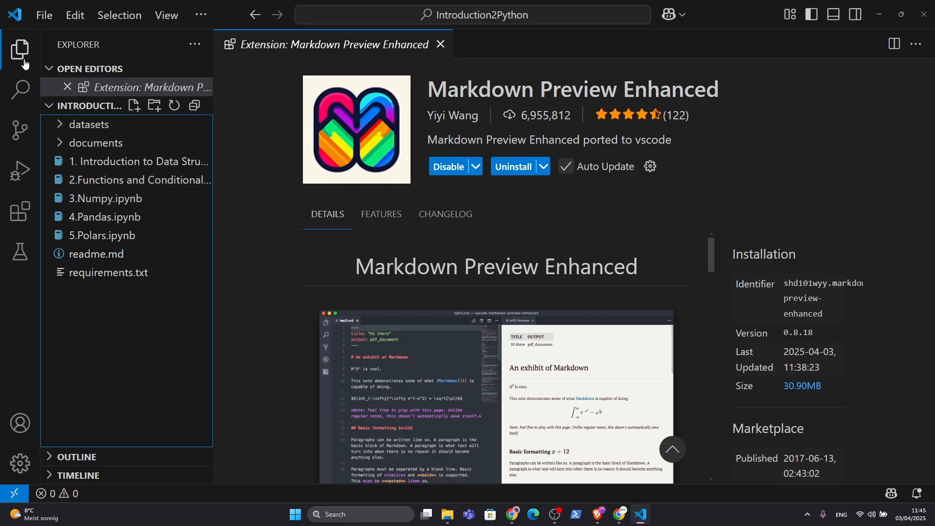
{"action": "left_click", "coordinate": [96, 252]}
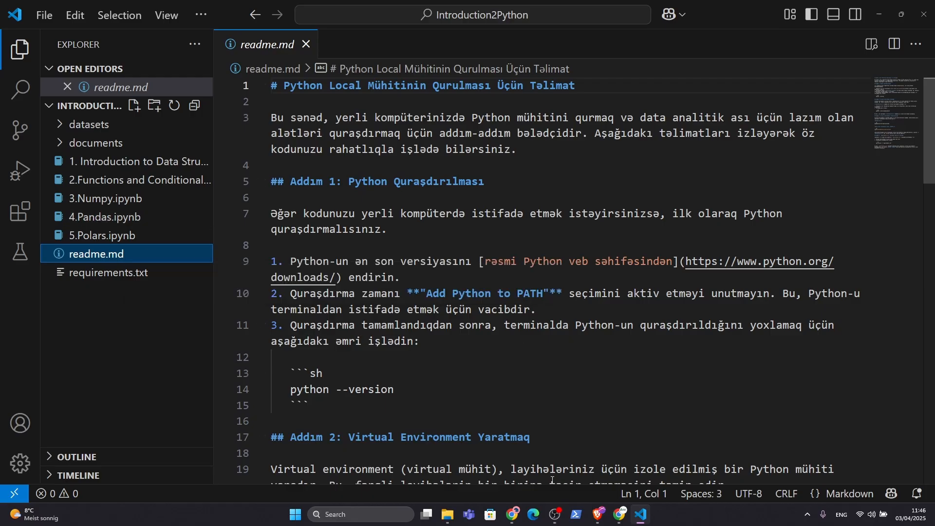
{"action": "left_click_drag", "start_coordinate": [549, 484], "coordinate": [383, 315]}
{"action": "left_click", "coordinate": [383, 313]}
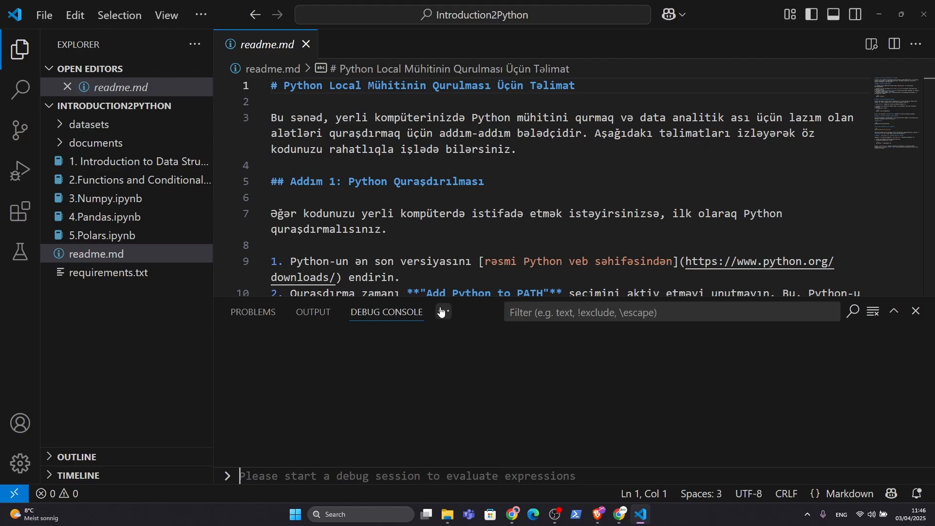
Open a new PowerShell terminal for the project folder beneath the editor.
{"action": "left_click", "coordinate": [168, 15]}
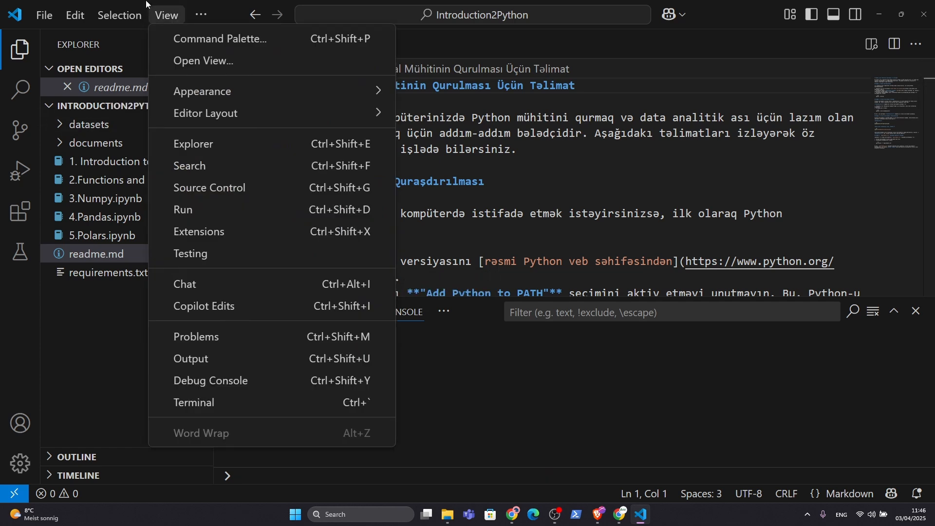
{"action": "mouse_move", "coordinate": [120, 16]}
{"action": "left_click", "coordinate": [200, 15]}
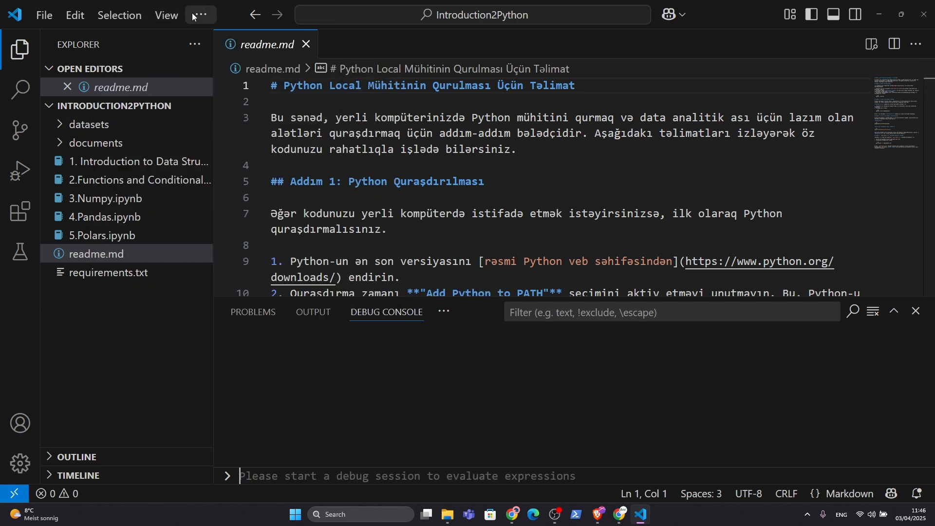
{"action": "left_click", "coordinate": [199, 14]}
{"action": "mouse_move", "coordinate": [220, 90]}
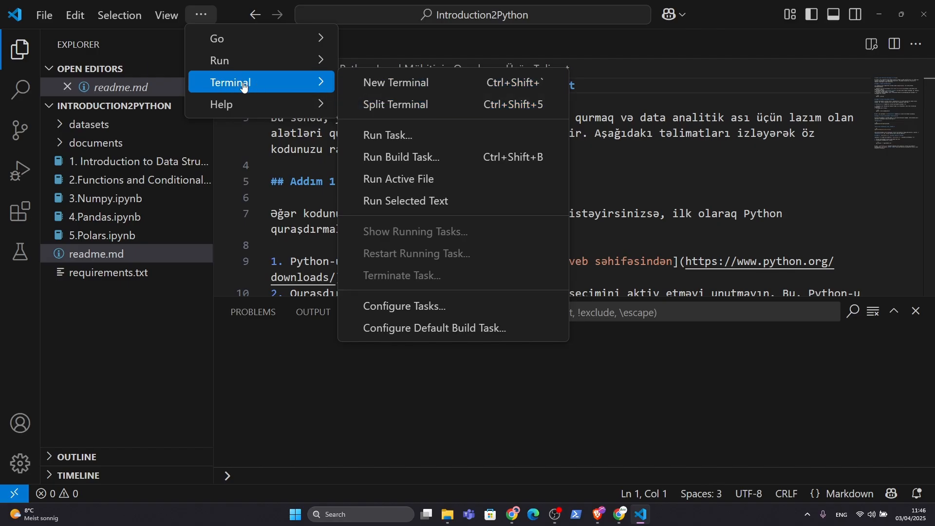
{"action": "left_click", "coordinate": [388, 93]}
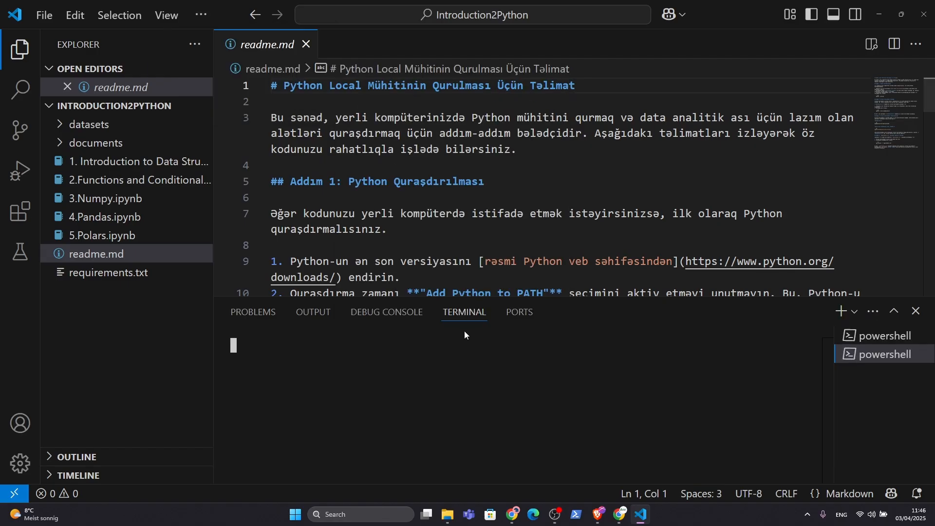
Zoom the interface out and narrow the Explorer sidebar to give readme.md and the terminal more room.
{"action": "scroll", "coordinate": [438, 234], "scroll_direction": "down", "scroll_amount": 1}
{"action": "left_click", "coordinate": [430, 247]}
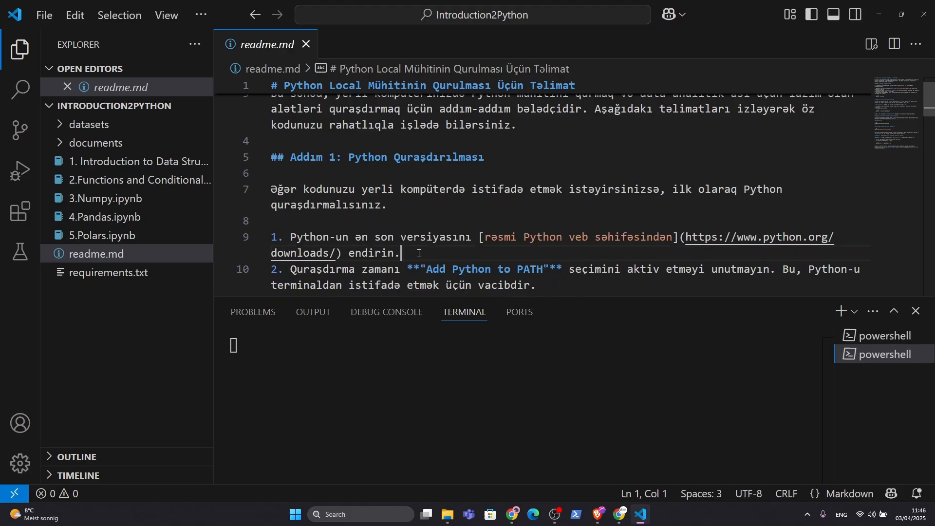
{"action": "key", "text": "ctrl+minus"}
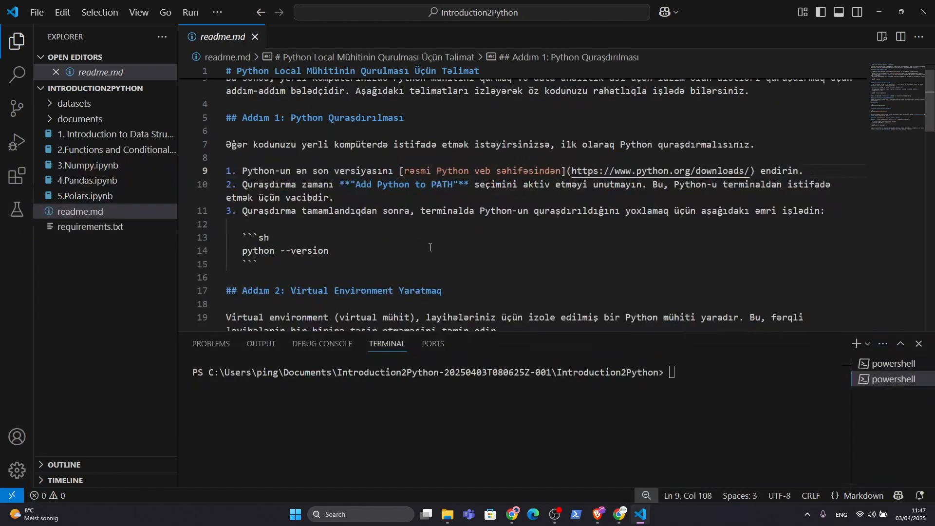
{"action": "left_click_drag", "start_coordinate": [177, 189], "coordinate": [152, 189]}
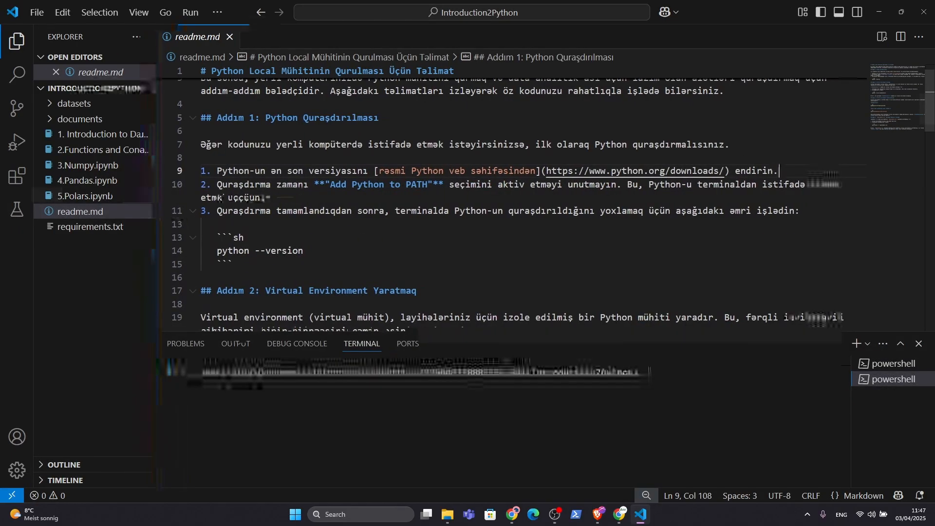
{"action": "left_click", "coordinate": [699, 367]}
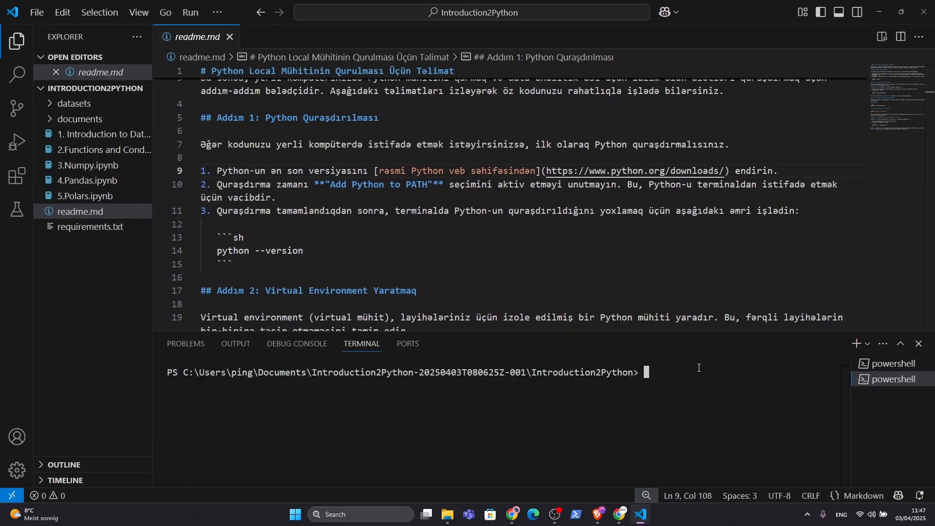
Reopen readme.md in the Markdown Preview Enhanced editor.
{"action": "right_click", "coordinate": [78, 215]}
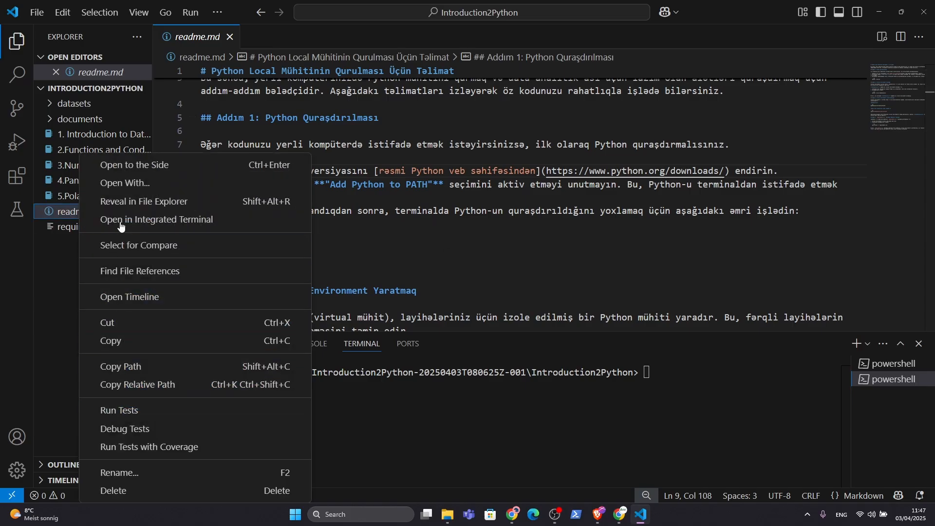
{"action": "left_click", "coordinate": [142, 188]}
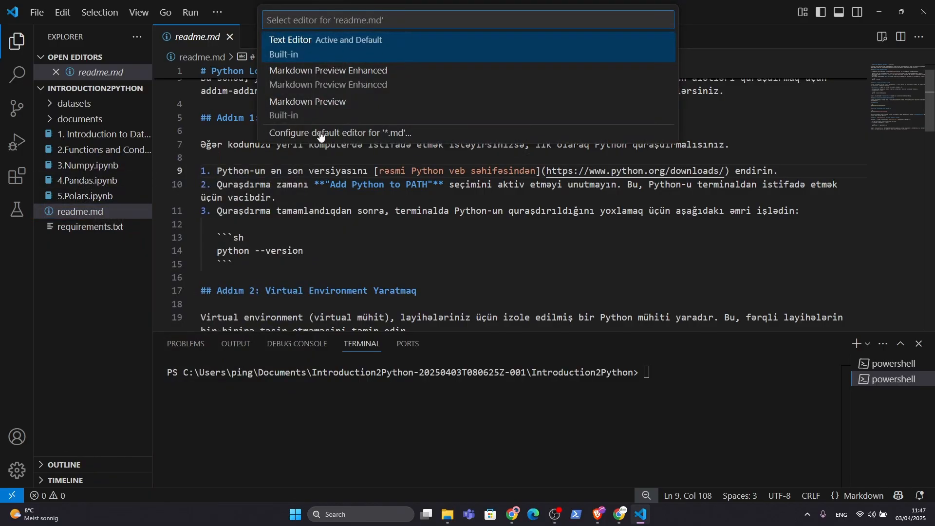
{"action": "left_click", "coordinate": [333, 87]}
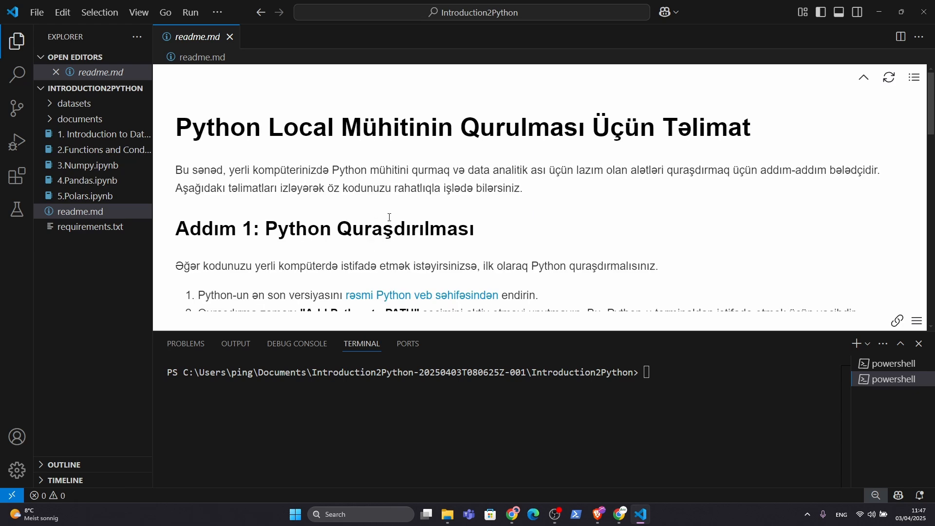
Check the installed Python version by running python --version from the readme's Addım 1 in the terminal, and highlight the output.
{"action": "scroll", "coordinate": [385, 229], "scroll_direction": "down", "scroll_amount": 4}
{"action": "scroll", "coordinate": [355, 155], "scroll_direction": "up", "scroll_amount": 5}
{"action": "scroll", "coordinate": [363, 199], "scroll_direction": "down", "scroll_amount": 4}
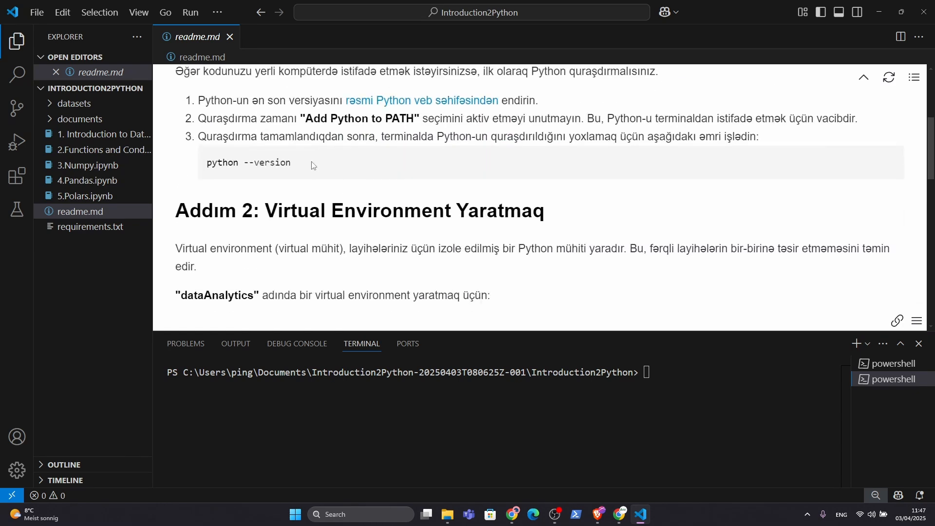
{"action": "scroll", "coordinate": [302, 186], "scroll_direction": "up", "scroll_amount": 1}
{"action": "triple_click", "coordinate": [277, 210]}
{"action": "right_click", "coordinate": [687, 378]}
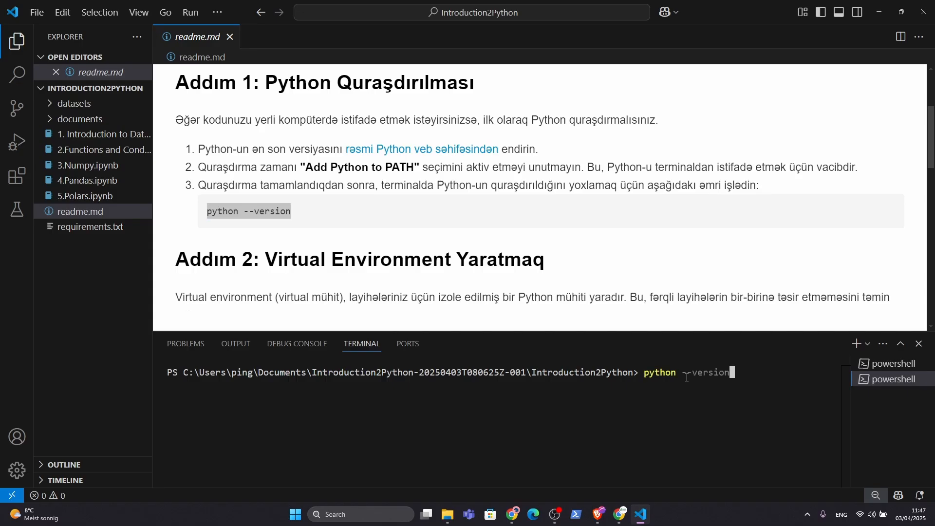
{"action": "key", "text": "Return"}
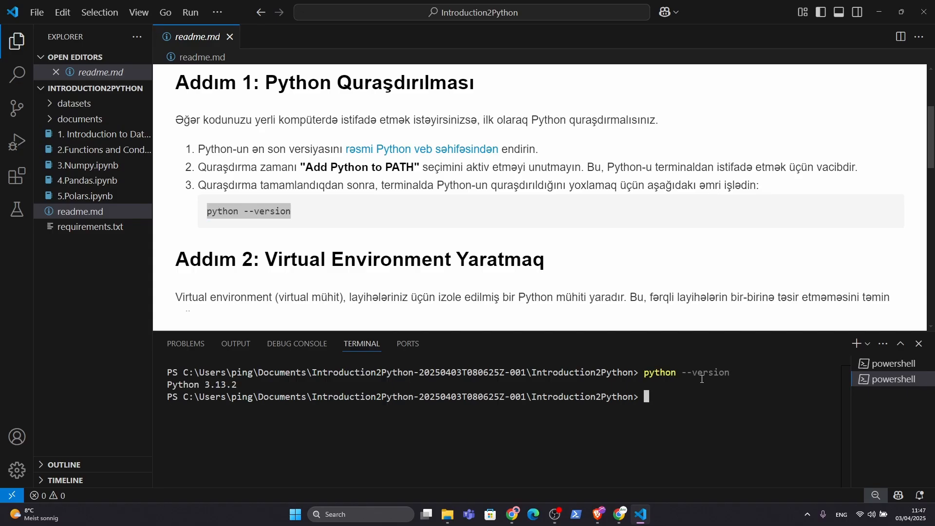
{"action": "left_click_drag", "start_coordinate": [239, 385], "coordinate": [177, 375]}
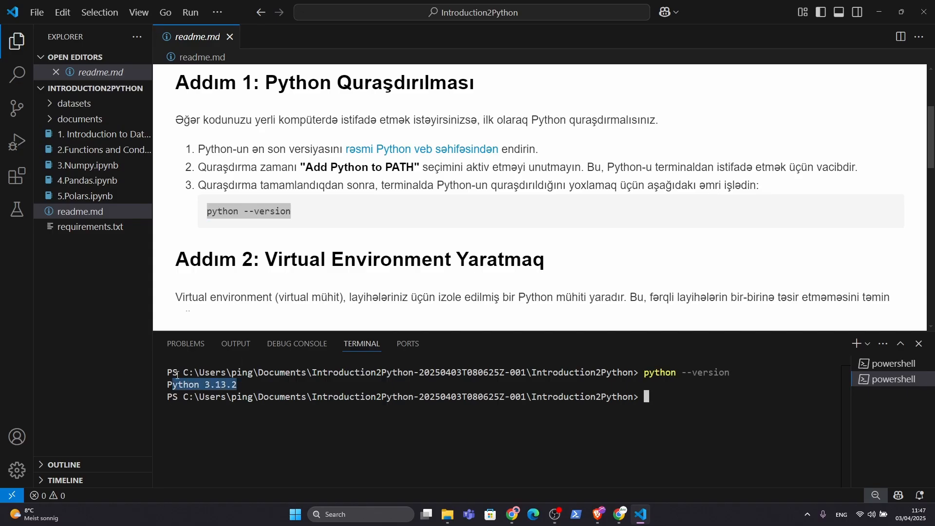
{"action": "scroll", "coordinate": [301, 239], "scroll_direction": "down", "scroll_amount": 5}
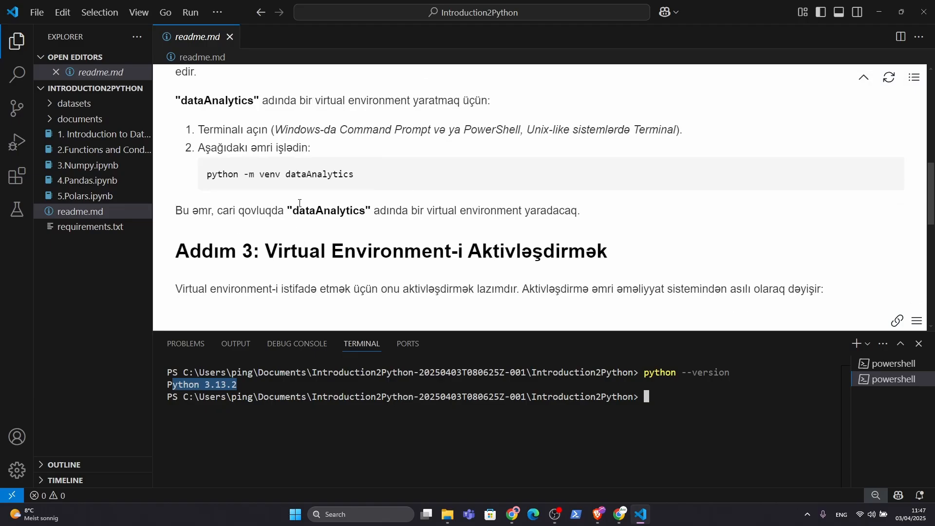
{"action": "triple_click", "coordinate": [304, 178]}
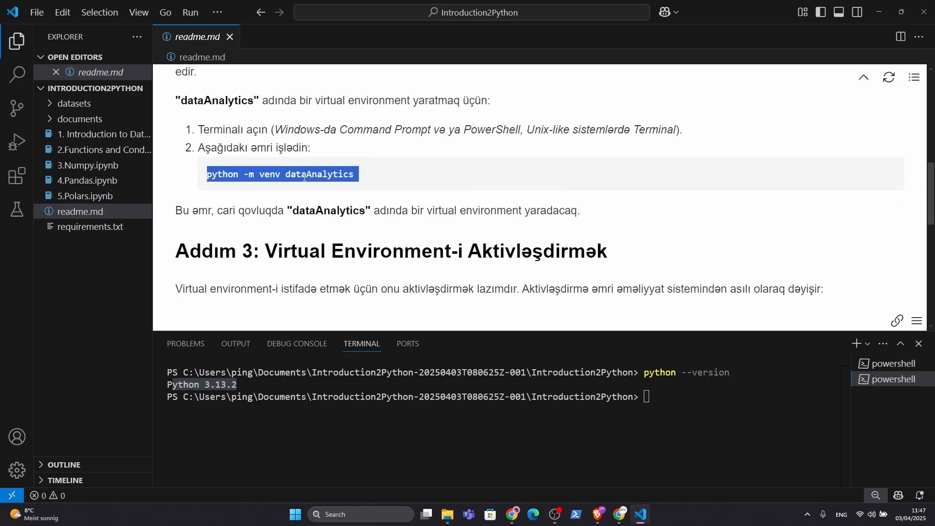
{"action": "left_click", "coordinate": [757, 411]}
{"action": "type", "text": "ython 3.13.2"}
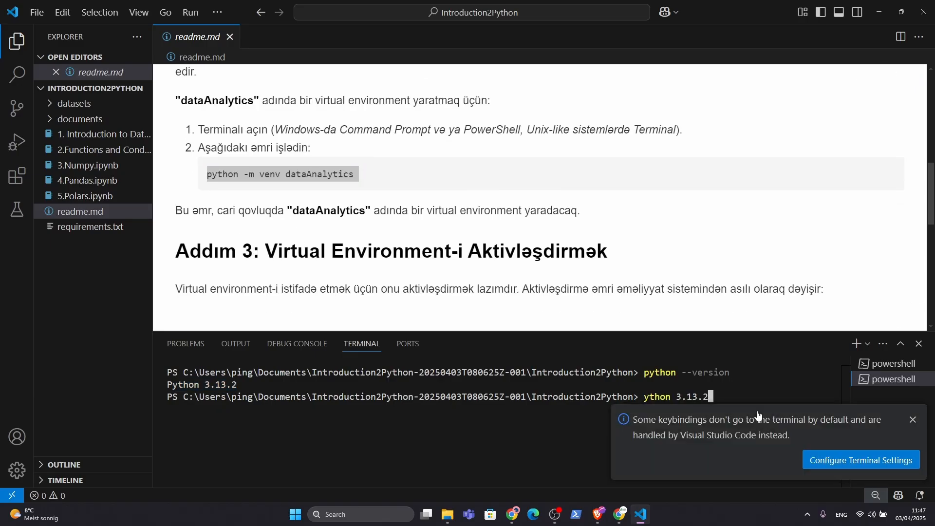
Replace the stray terminal text with the readme's python -m venv dataAnalytics command, run it, and dismiss the environment selection notification.
{"action": "triple_click", "coordinate": [291, 179]}
{"action": "key", "text": "ctrl+c"}
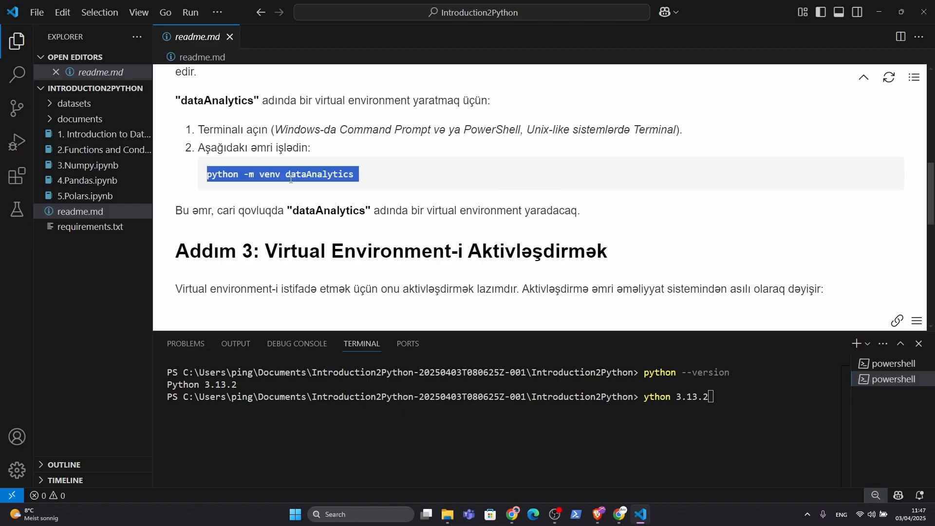
{"action": "left_click", "coordinate": [715, 406]}
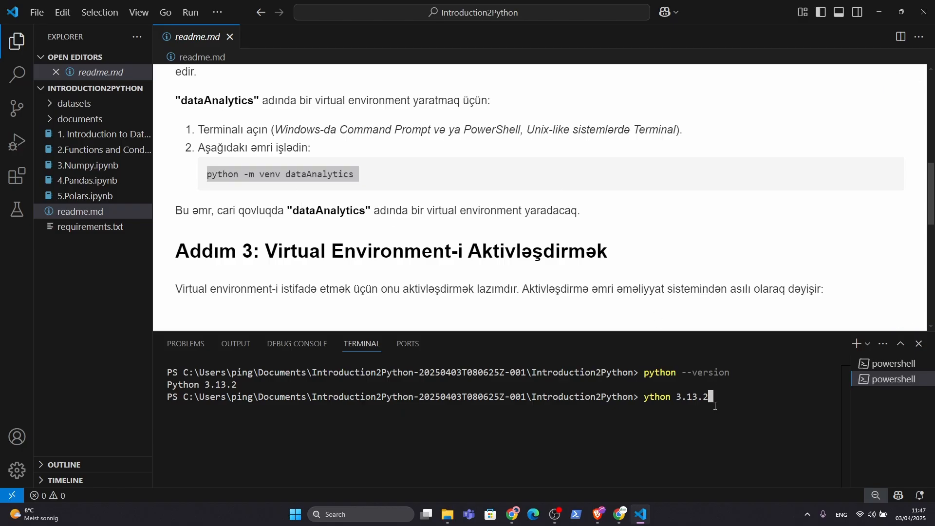
{"action": "key", "text": "BackSpace"}
{"action": "key", "text": "BackSpace"}
{"action": "key", "text": "BackSpace"}
{"action": "key", "text": "BackSpace"}
{"action": "key", "text": "ctrl+v"}
{"action": "key", "text": "Return"}
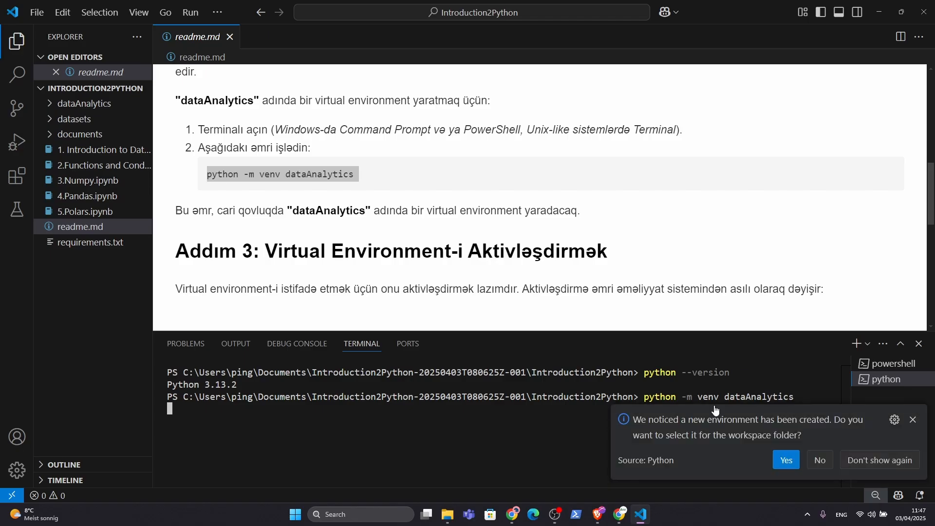
{"action": "left_click", "coordinate": [913, 419]}
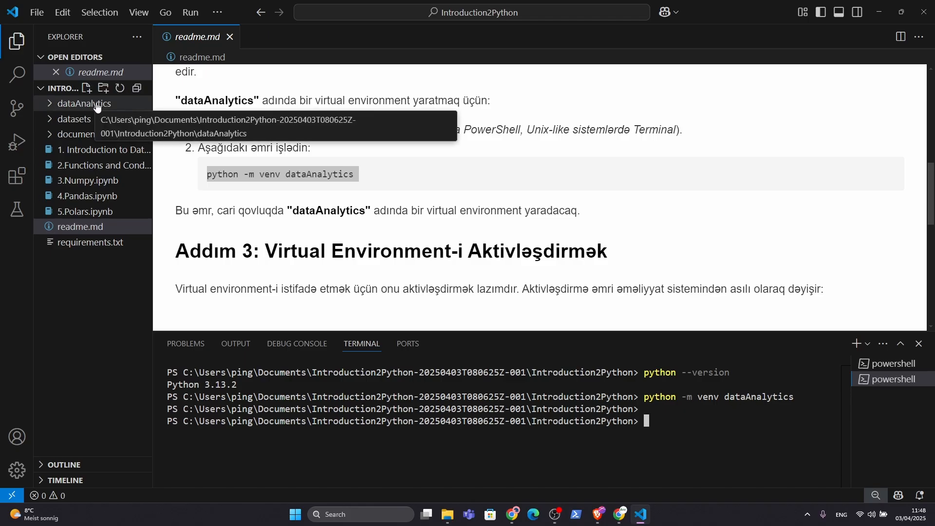
Activate the virtual environment with dataAnalytics\Scripts\activate from the readme's Windows section, answering the script prompt with A for Always run.
{"action": "scroll", "coordinate": [345, 212], "scroll_direction": "down", "scroll_amount": 3}
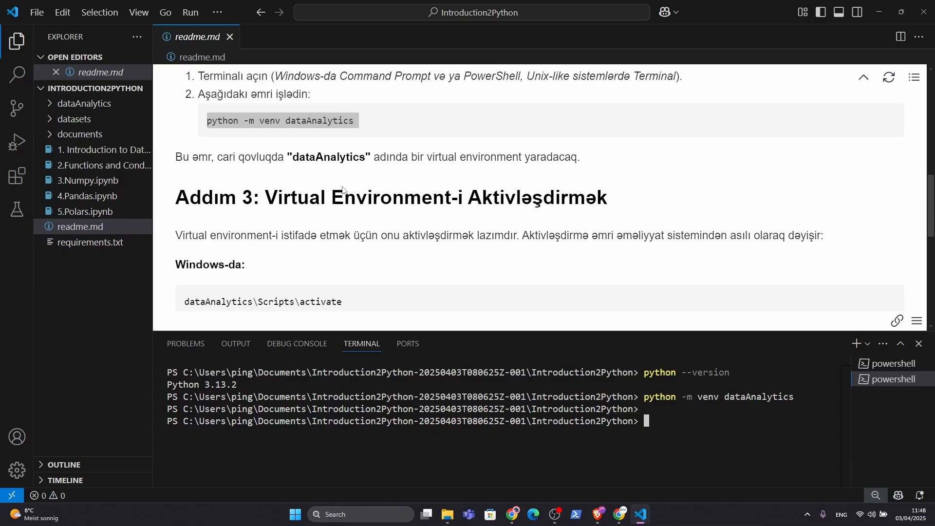
{"action": "left_click_drag", "start_coordinate": [363, 215], "coordinate": [180, 208]}
{"action": "key", "text": "ctrl+c"}
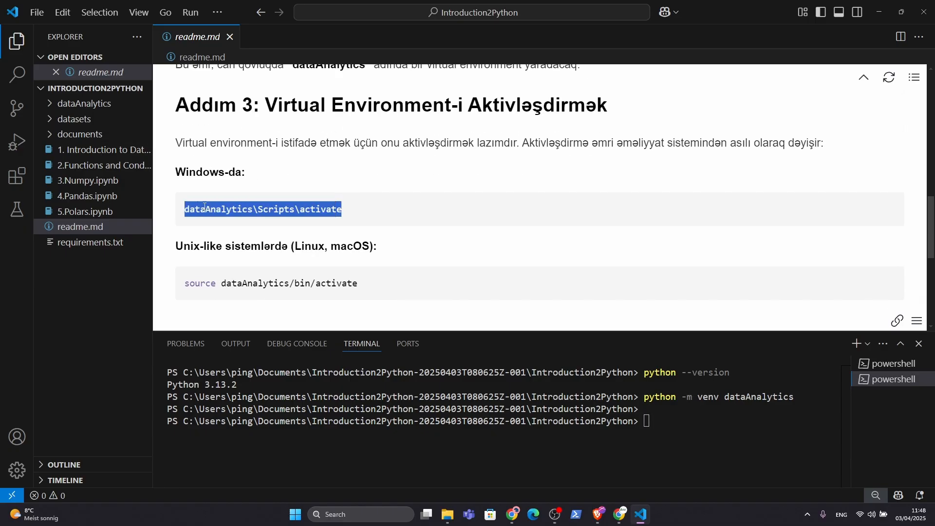
{"action": "left_click", "coordinate": [692, 437]}
{"action": "key", "text": "ctrl+v"}
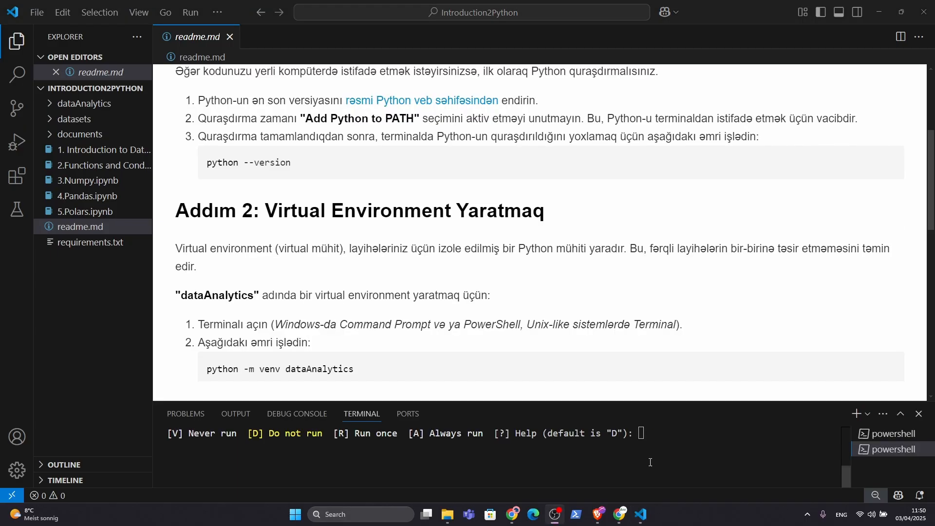
{"action": "left_click", "coordinate": [652, 435]}
{"action": "type", "text": "A"}
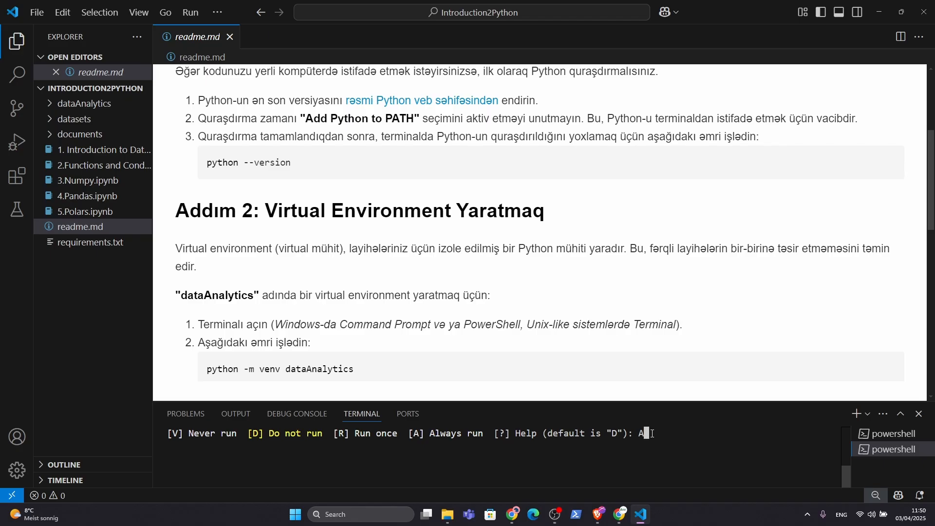
{"action": "key", "text": "Return"}
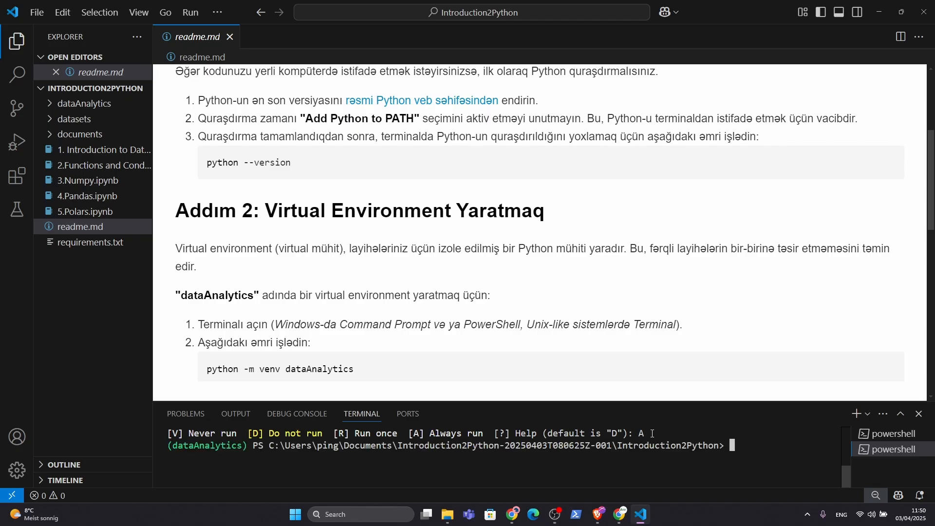
Examine the environment name in the terminal prompt and read the readme through Addım 4 on installing packages from requirements.txt.
{"action": "scroll", "coordinate": [328, 310], "scroll_direction": "down", "scroll_amount": 3}
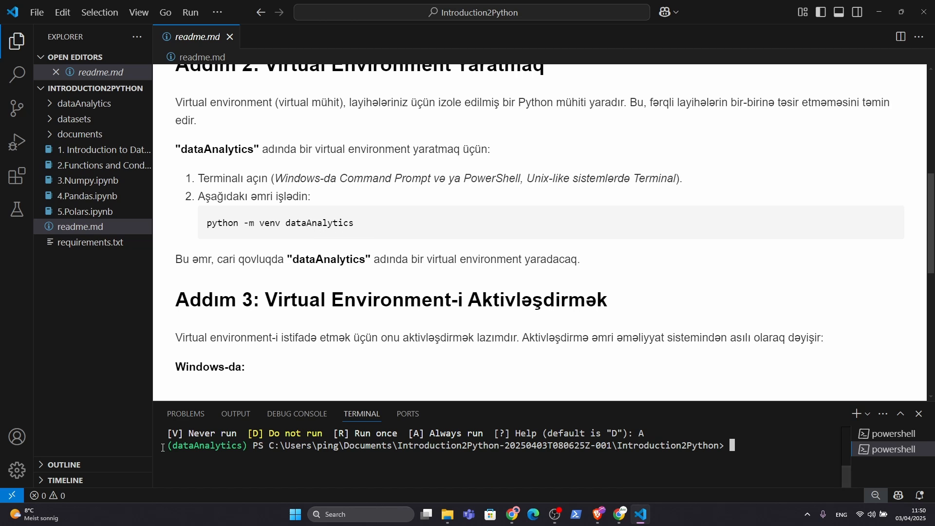
{"action": "left_click_drag", "start_coordinate": [167, 446], "coordinate": [252, 446]}
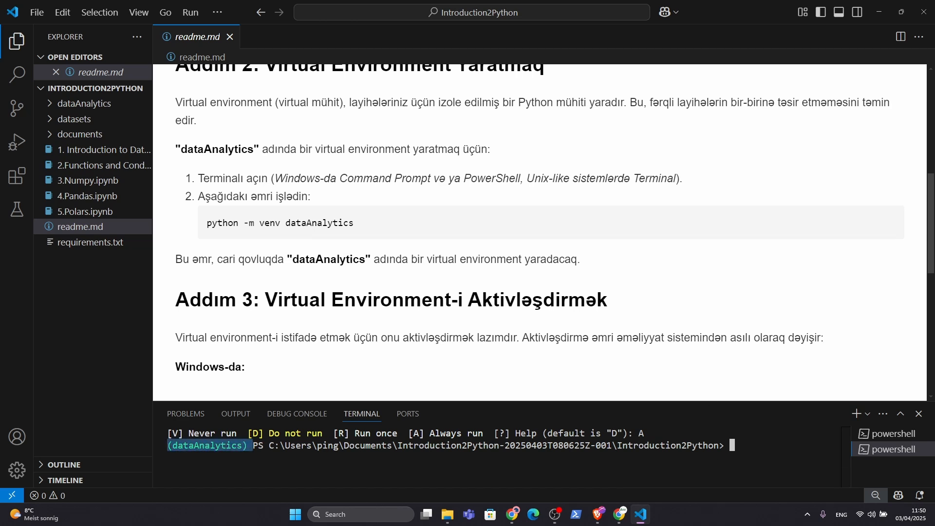
{"action": "scroll", "coordinate": [722, 304], "scroll_direction": "down", "scroll_amount": 5}
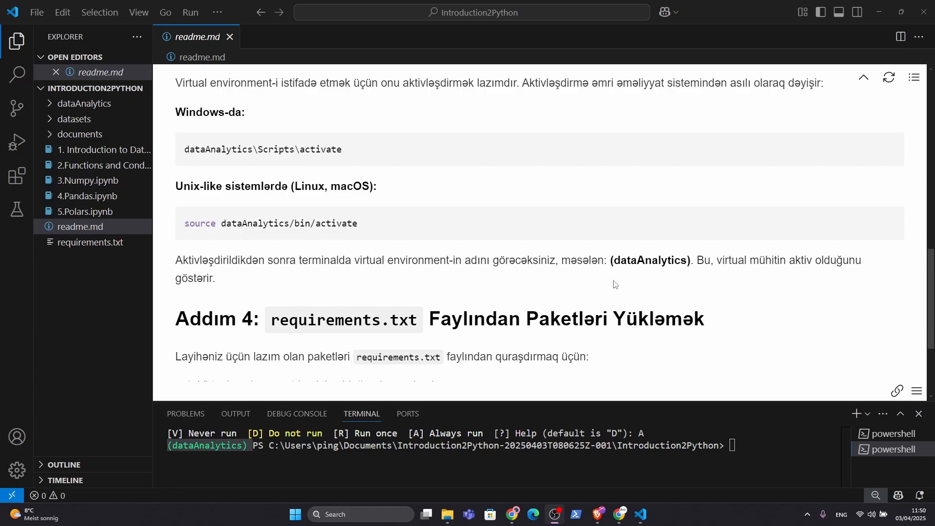
{"action": "scroll", "coordinate": [538, 284], "scroll_direction": "down", "scroll_amount": 2}
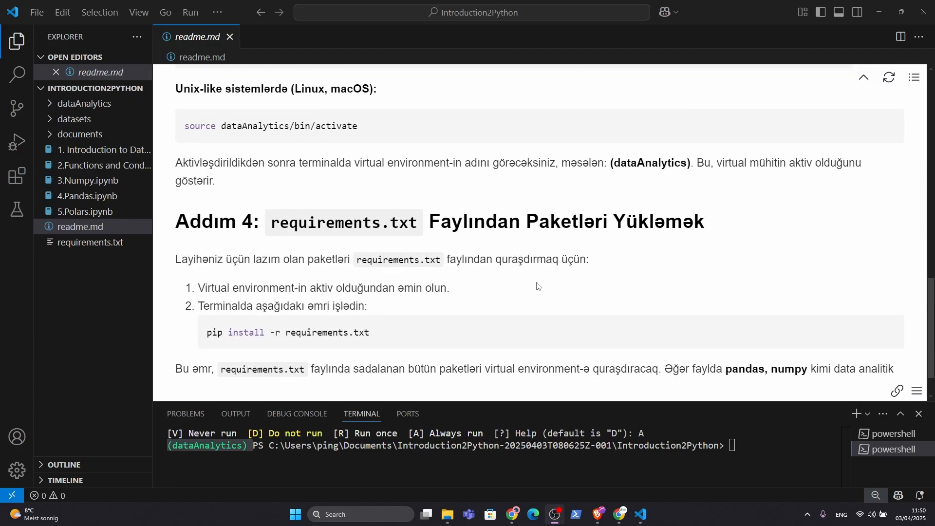
{"action": "scroll", "coordinate": [537, 286], "scroll_direction": "down", "scroll_amount": 1}
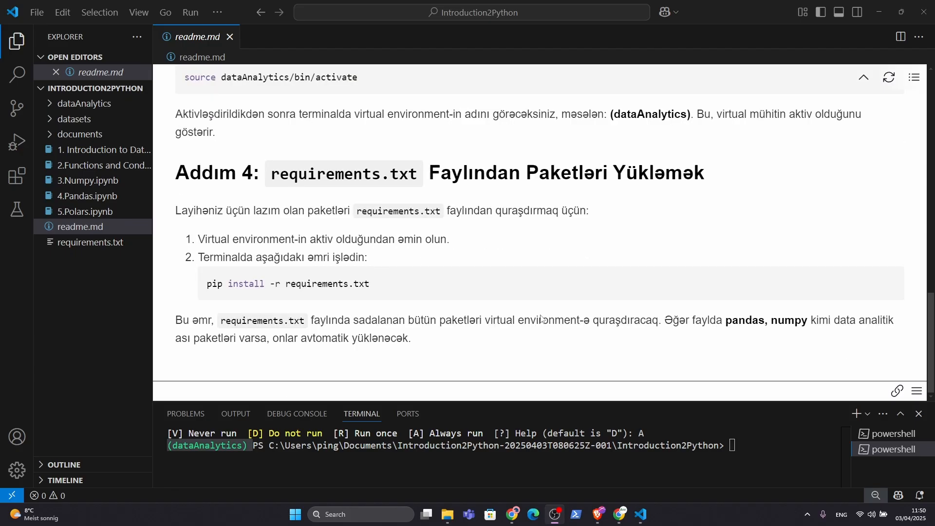
Open requirements.txt to review its list of packages, then return to readme.md.
{"action": "left_click", "coordinate": [87, 246]}
{"action": "left_click_drag", "start_coordinate": [240, 157], "coordinate": [203, 72]}
{"action": "mouse_move", "coordinate": [203, 72]}
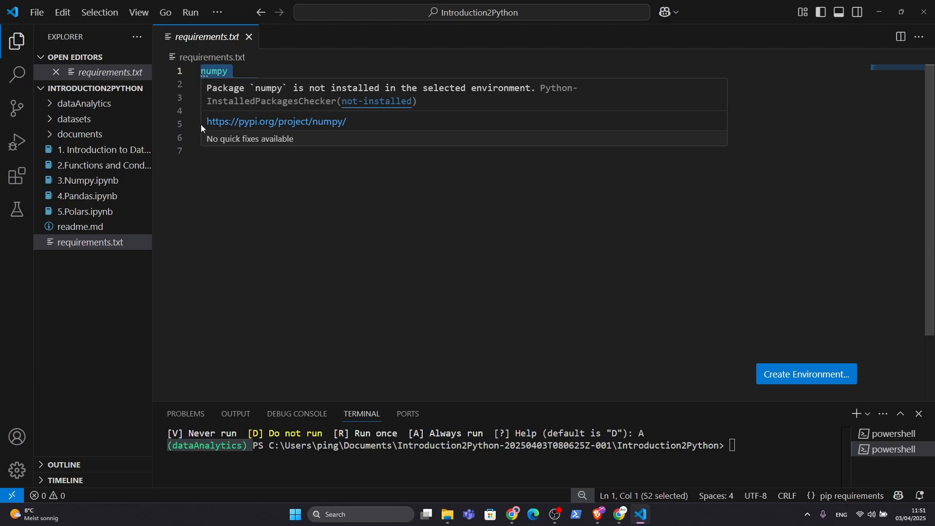
{"action": "left_click_drag", "start_coordinate": [240, 140], "coordinate": [195, 73]}
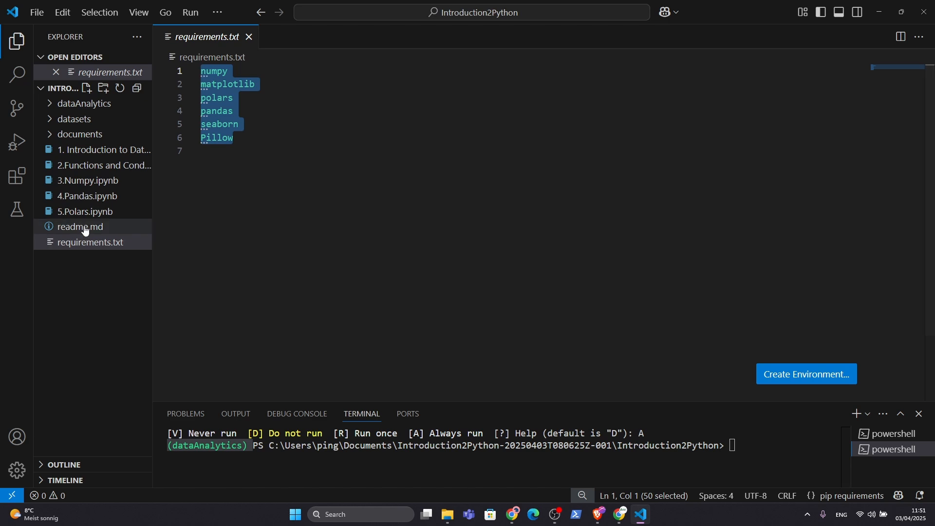
{"action": "left_click", "coordinate": [112, 229]}
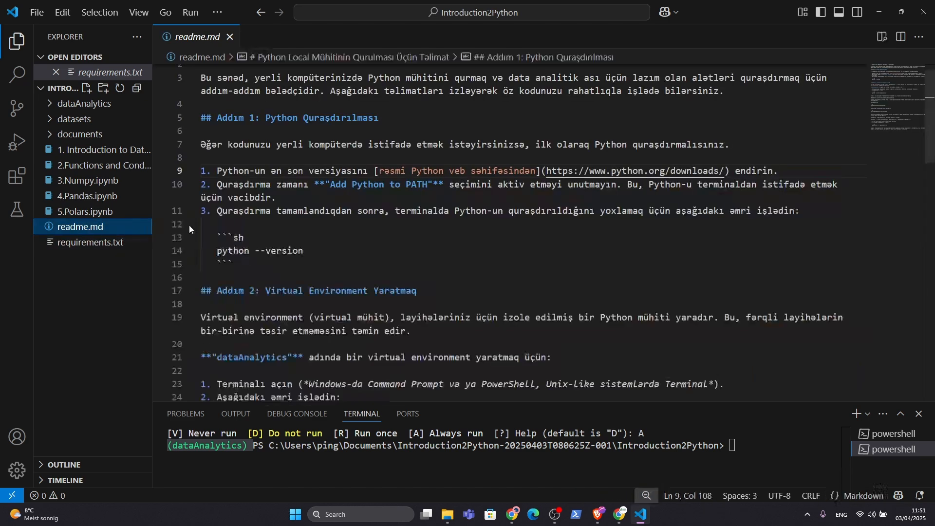
Open readme.md in the built-in Markdown Preview and go to Addım 4 on installing packages from requirements.txt.
{"action": "right_click", "coordinate": [83, 229]}
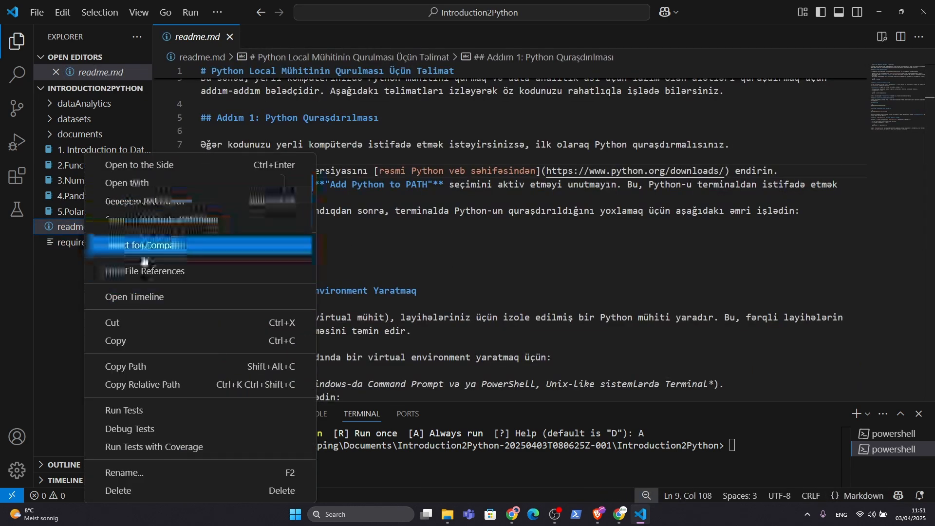
{"action": "left_click", "coordinate": [144, 189]}
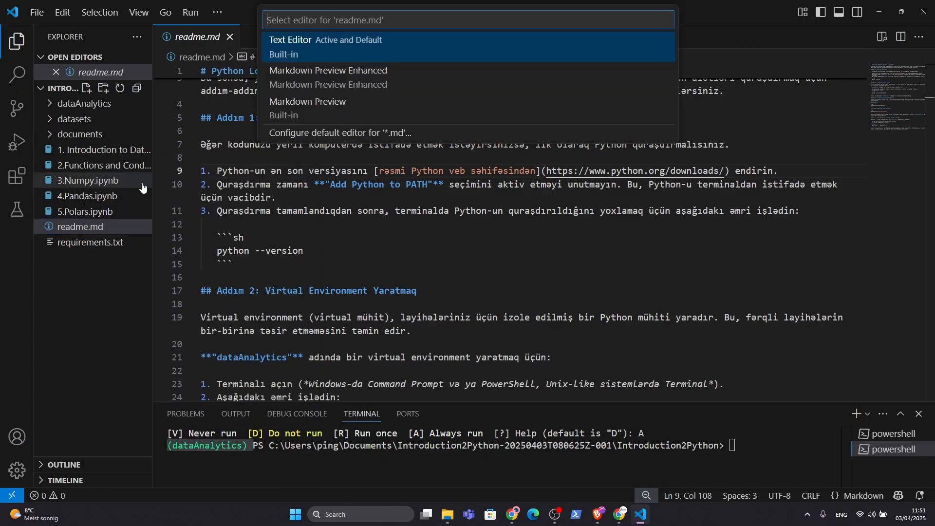
{"action": "left_click", "coordinate": [312, 114]}
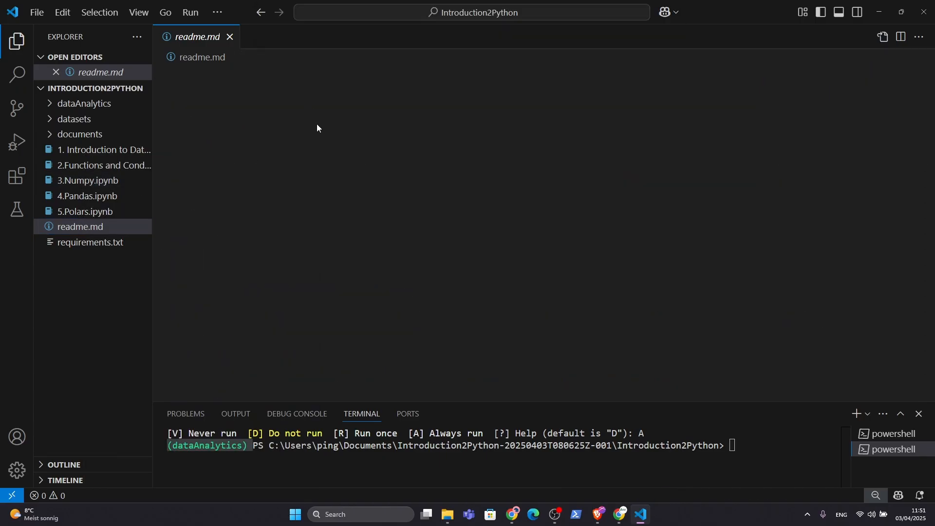
{"action": "scroll", "coordinate": [358, 181], "scroll_direction": "down", "scroll_amount": 15}
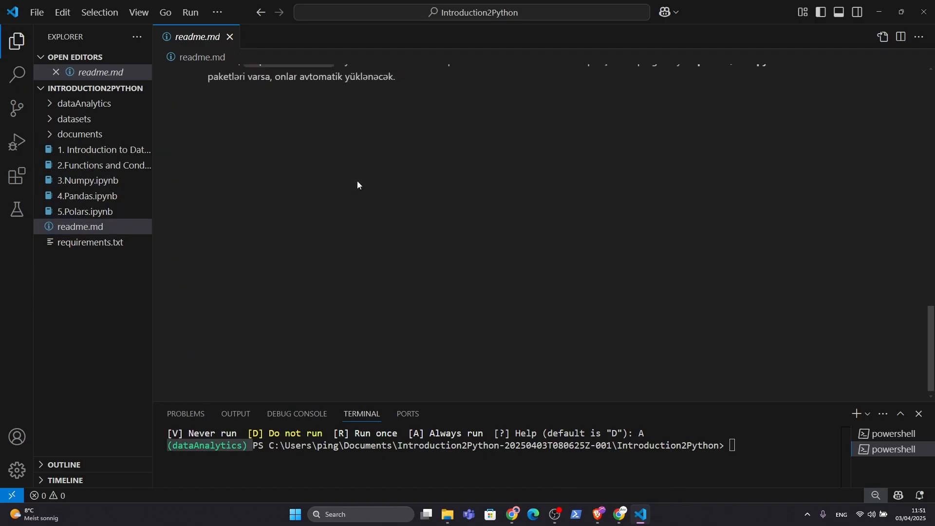
{"action": "scroll", "coordinate": [357, 181], "scroll_direction": "up", "scroll_amount": 5}
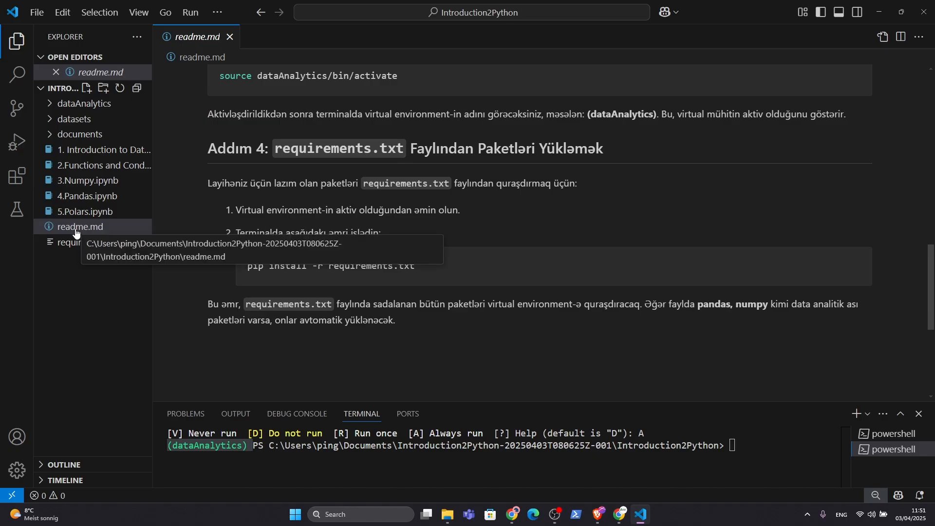
Copy pip install -r requirements.txt from the readme preview, run it in the dataAnalytics terminal, and review the installation output.
{"action": "left_click_drag", "start_coordinate": [427, 267], "coordinate": [223, 262]}
{"action": "key", "text": "ctrl+c"}
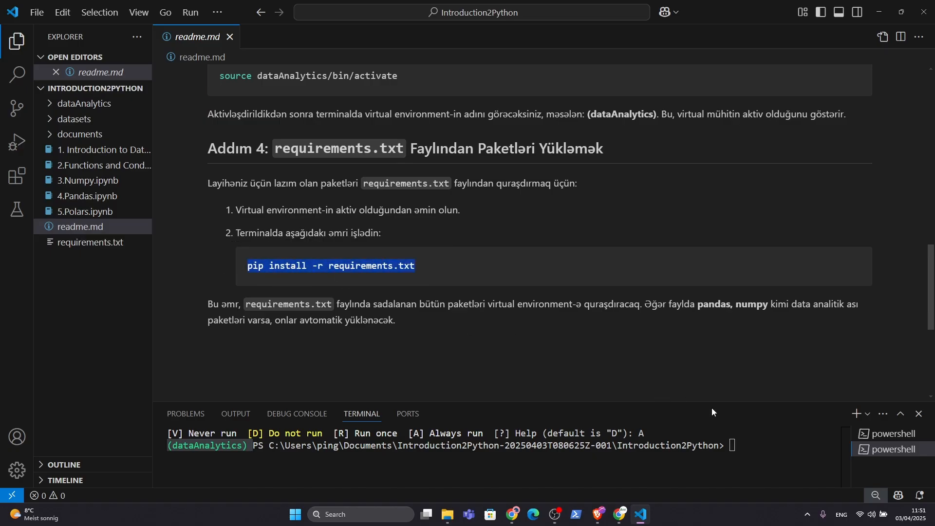
{"action": "left_click", "coordinate": [747, 442]}
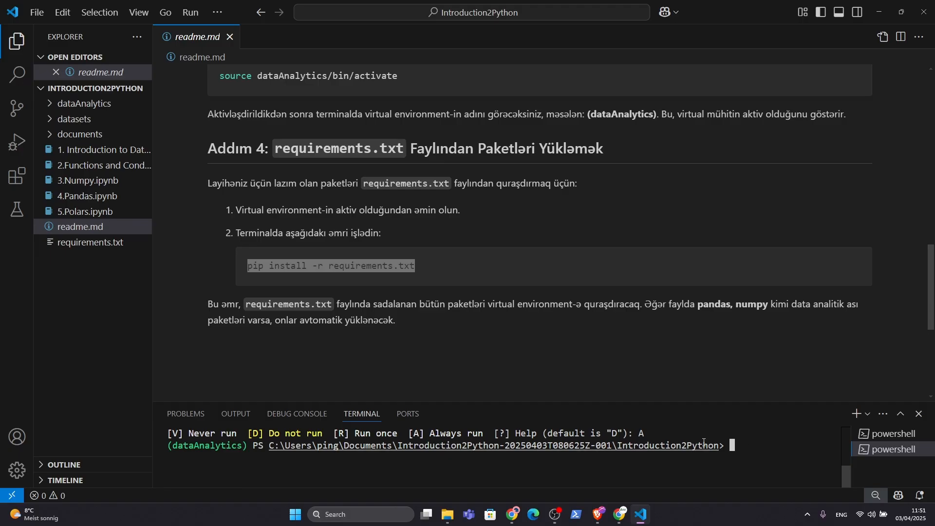
{"action": "key", "text": "ctrl+v"}
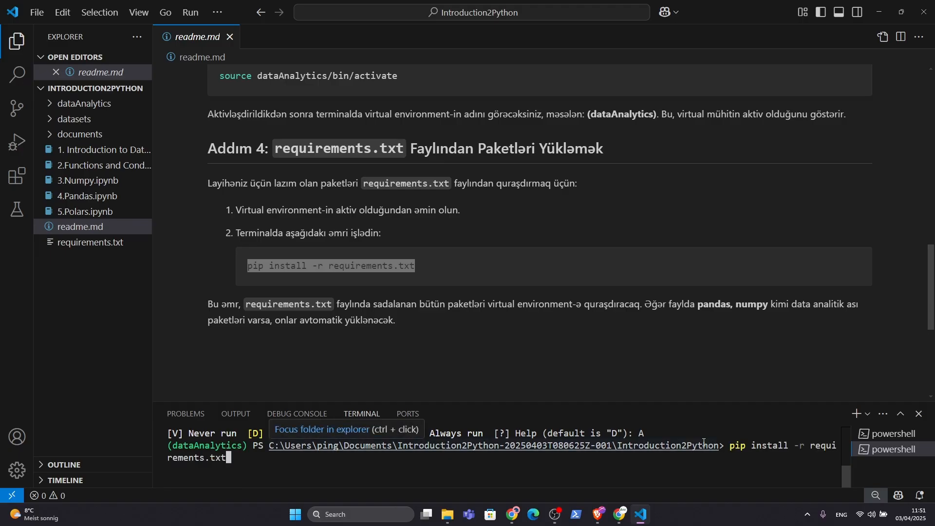
{"action": "key", "text": "Return"}
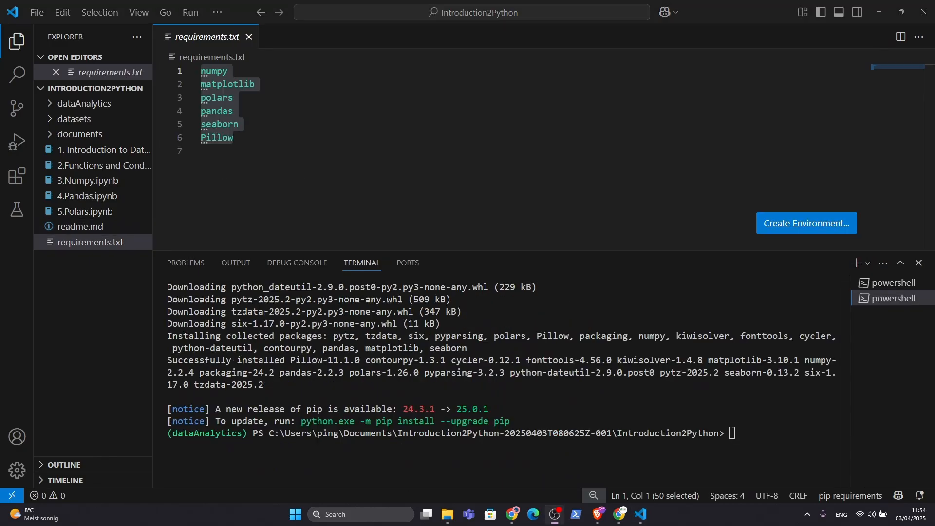
{"action": "left_click_drag", "start_coordinate": [779, 434], "coordinate": [178, 363]}
{"action": "left_click", "coordinate": [517, 418]}
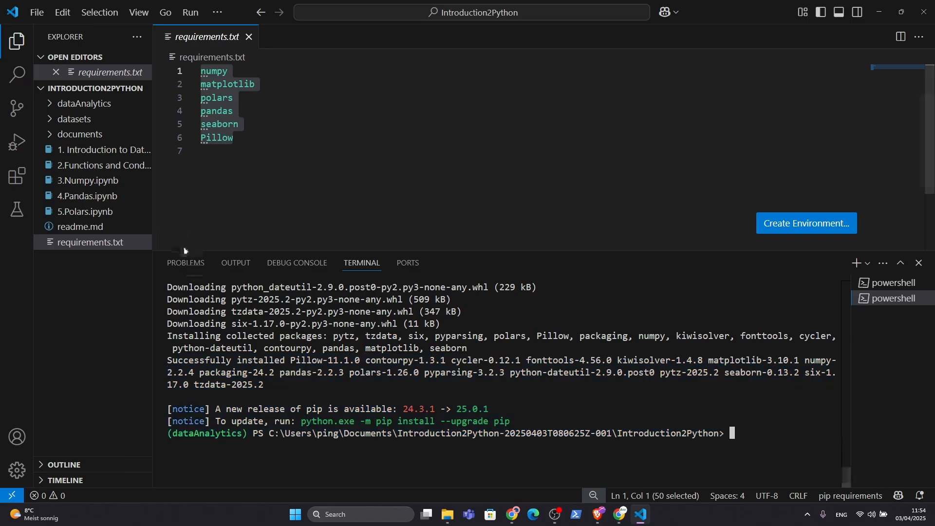
Open 1. Introduction to Data Structures.ipynb, widen the file explorer and close the terminal to show the start of the notebook.
{"action": "left_click", "coordinate": [90, 151]}
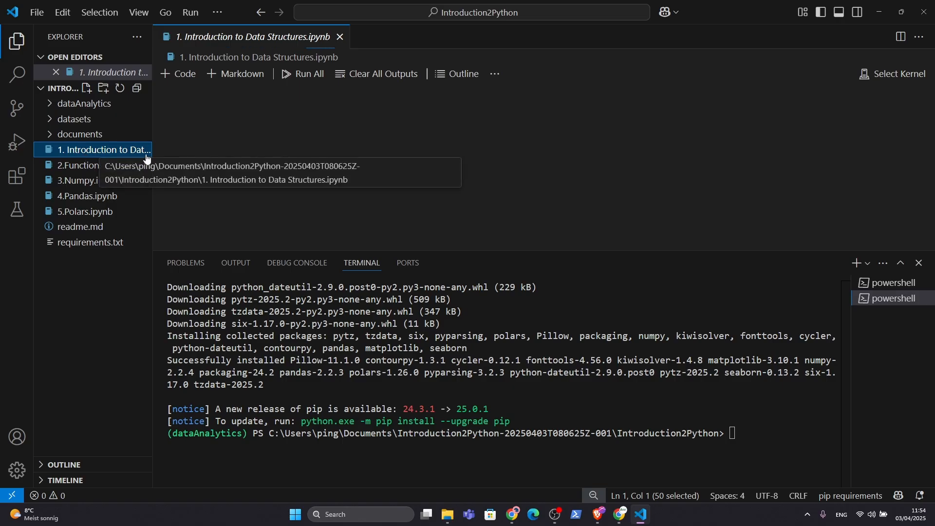
{"action": "left_click_drag", "start_coordinate": [153, 156], "coordinate": [182, 156]}
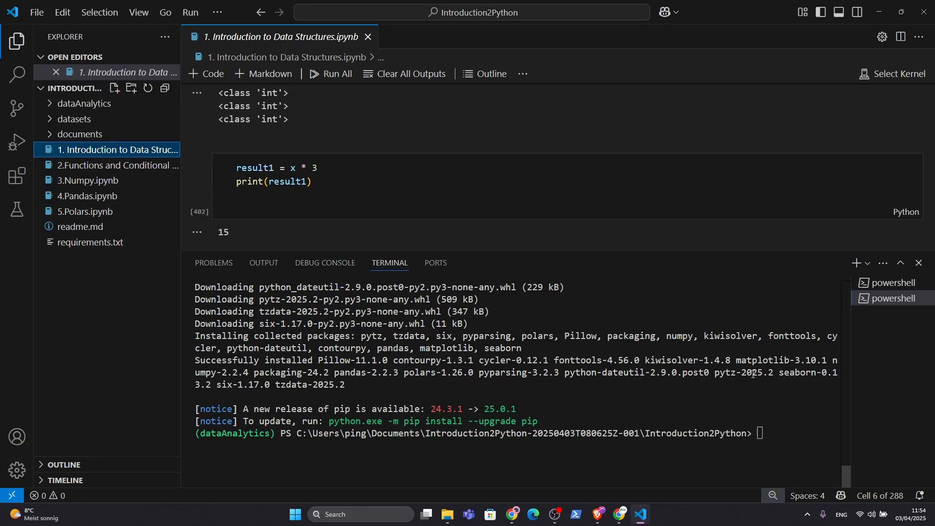
{"action": "left_click", "coordinate": [921, 265]}
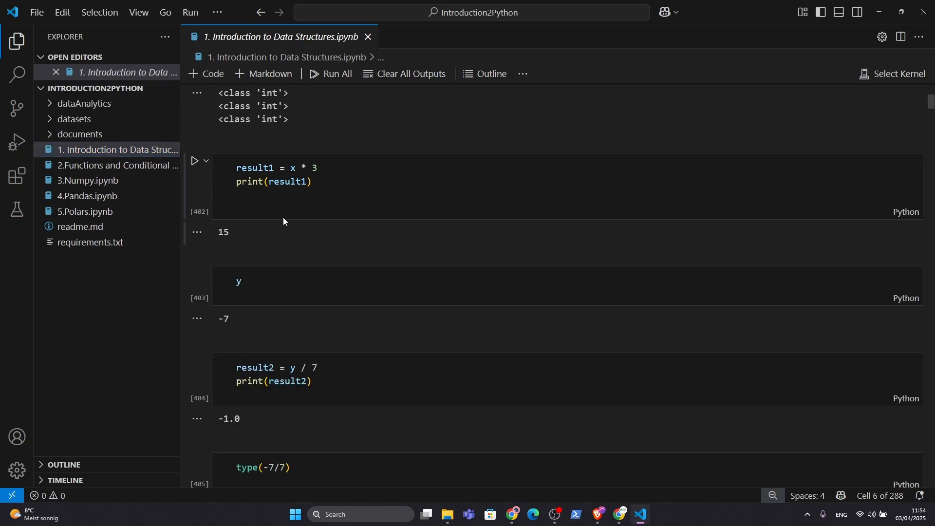
{"action": "scroll", "coordinate": [282, 217], "scroll_direction": "up", "scroll_amount": 5}
{"action": "scroll", "coordinate": [281, 217], "scroll_direction": "up", "scroll_amount": 10}
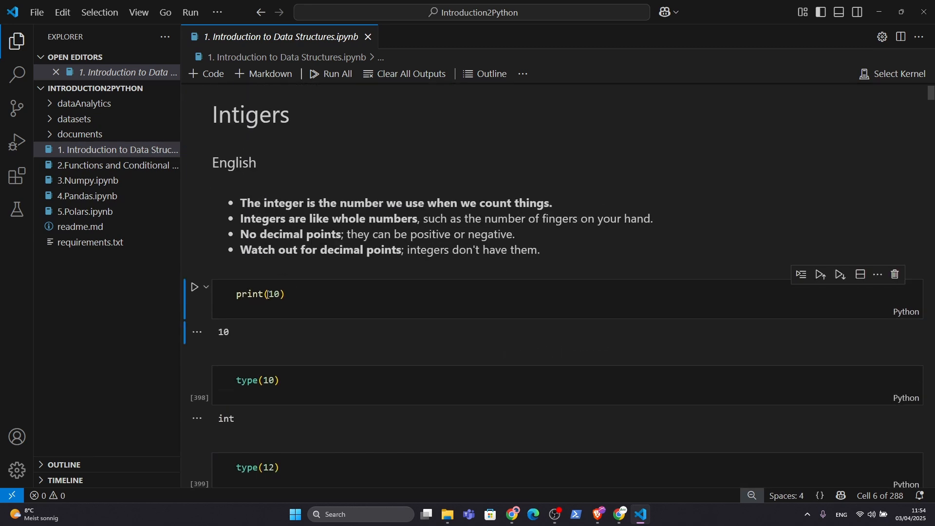
Select the dataAnalytics (Python 3.13.2) Python environment as the notebook's kernel.
{"action": "left_click", "coordinate": [195, 288]}
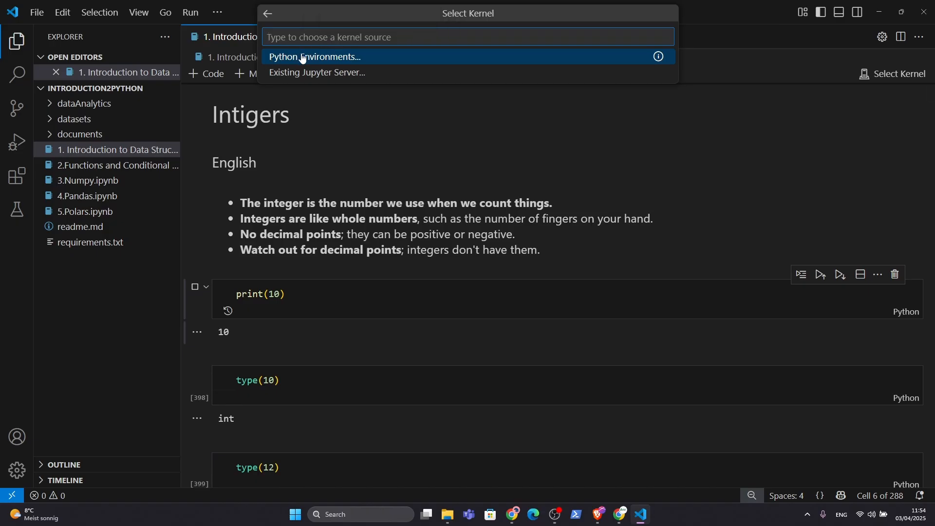
{"action": "left_click", "coordinate": [699, 15]}
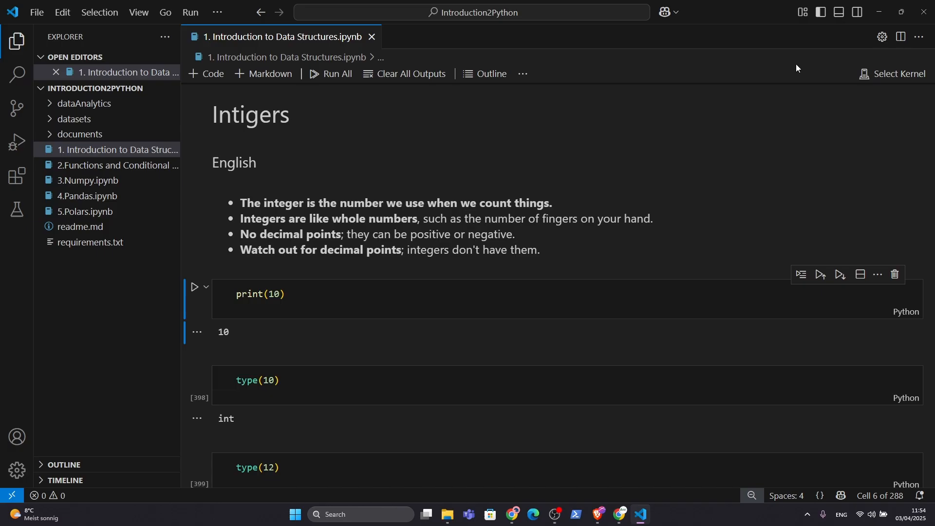
{"action": "left_click", "coordinate": [907, 74]}
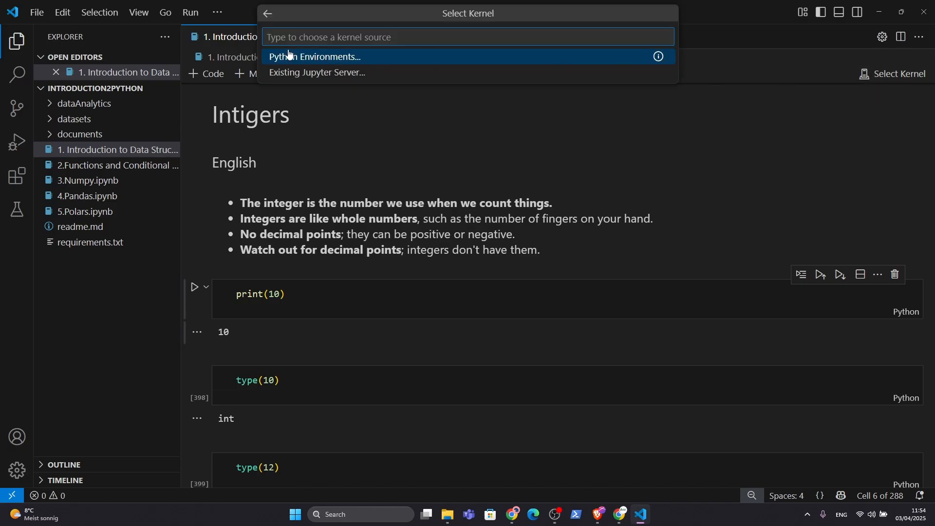
{"action": "left_click", "coordinate": [302, 58]}
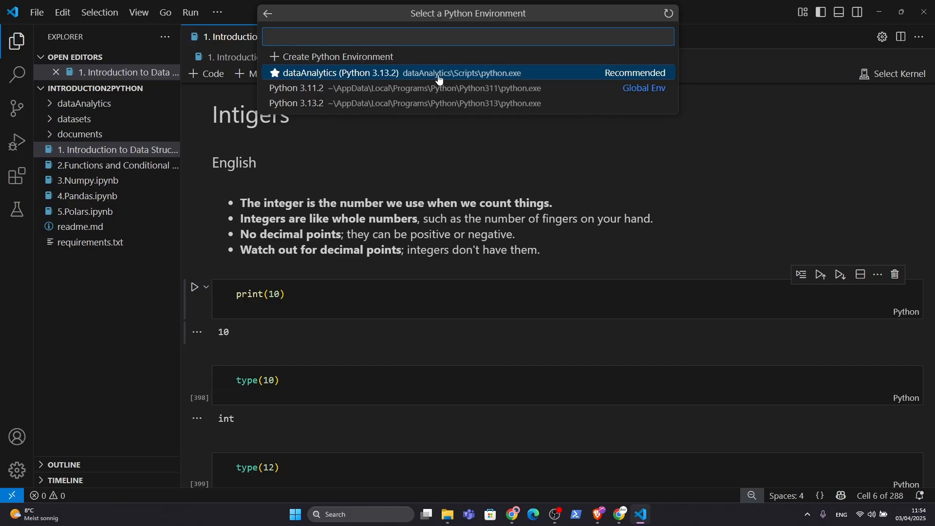
{"action": "left_click", "coordinate": [329, 78]}
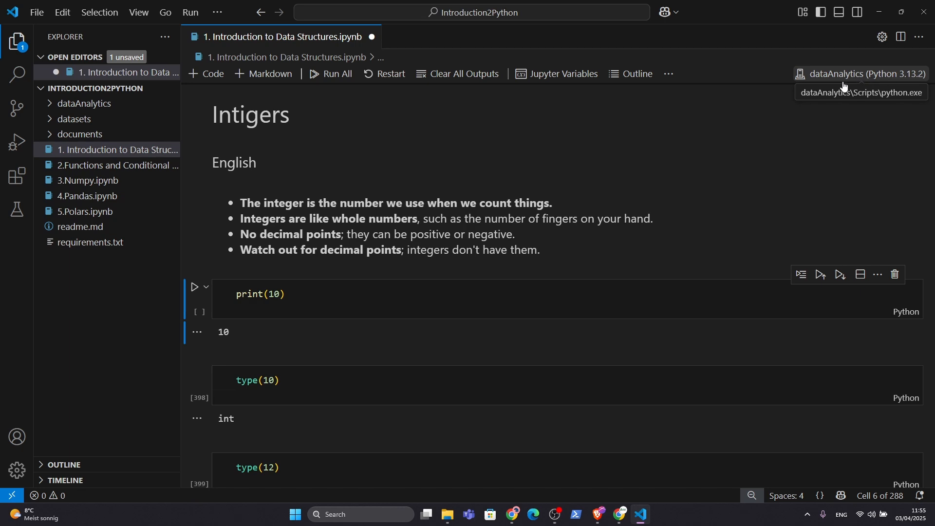
Run the print(10) cell, install the required ipykernel package, and run the cell again.
{"action": "left_click", "coordinate": [195, 287]}
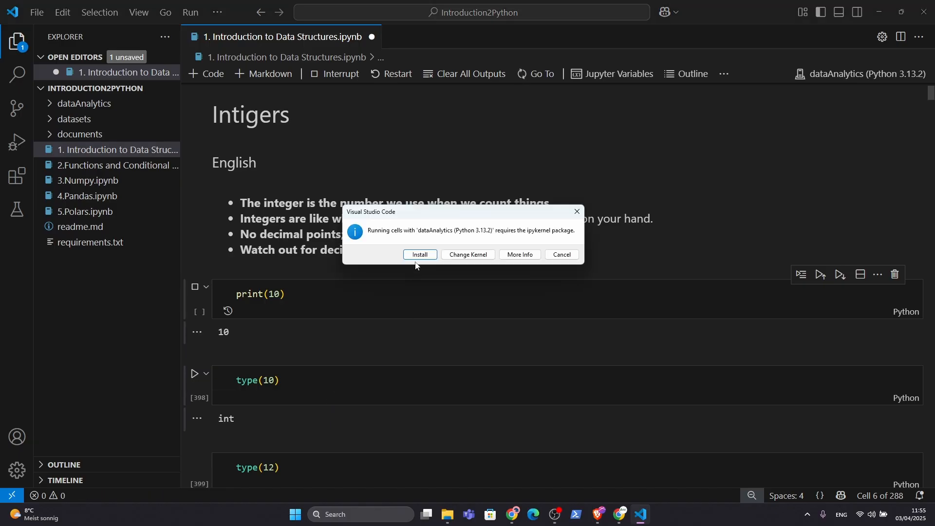
{"action": "left_click", "coordinate": [419, 255]}
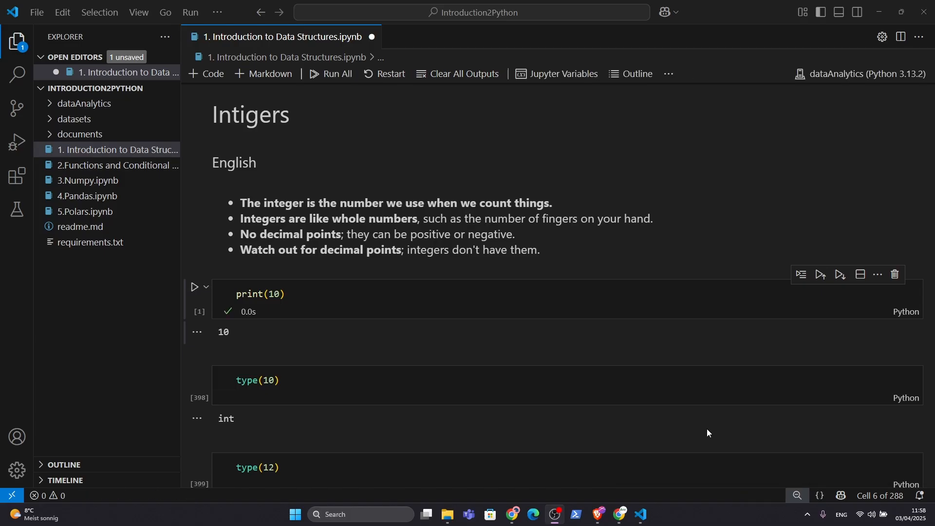
{"action": "left_click", "coordinate": [194, 289]}
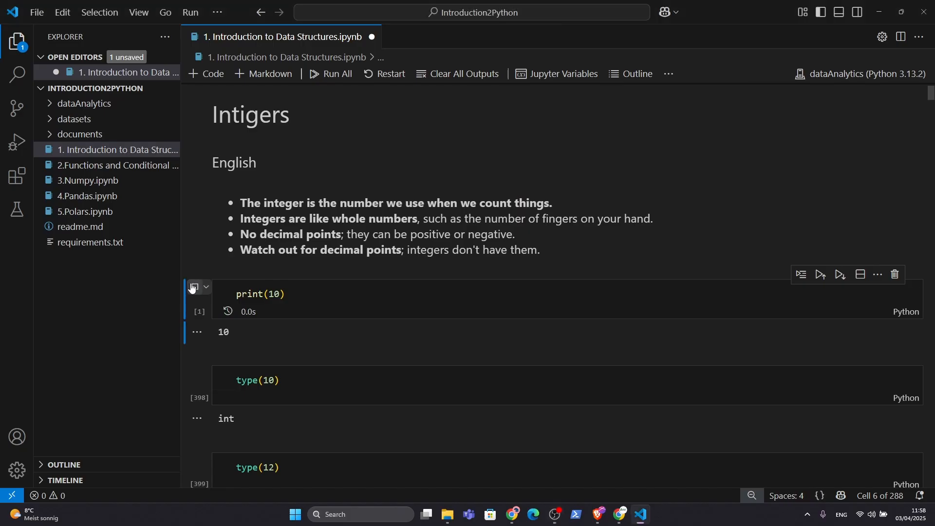
Add a code cell below print(10) containing print("Hello") and run it.
{"action": "left_click", "coordinate": [310, 300]}
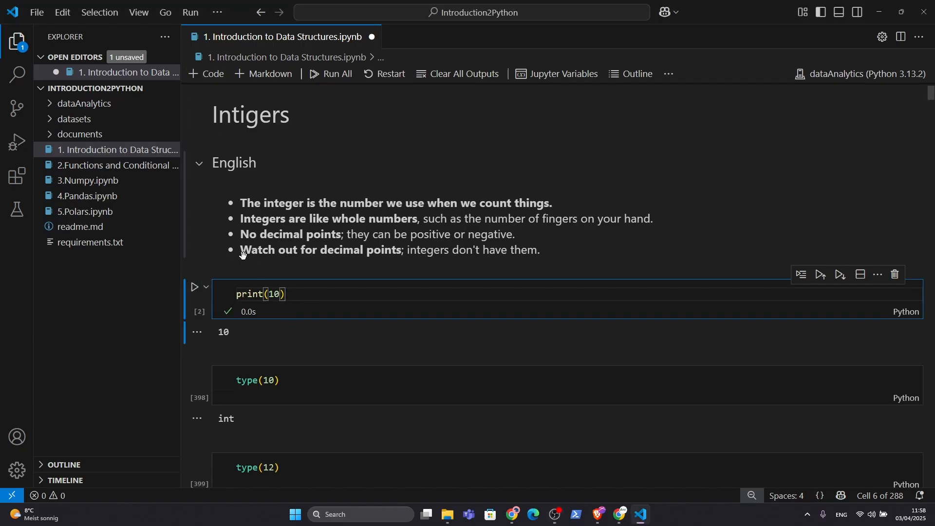
{"action": "left_click", "coordinate": [215, 80]}
{"action": "type", "text": "P"}
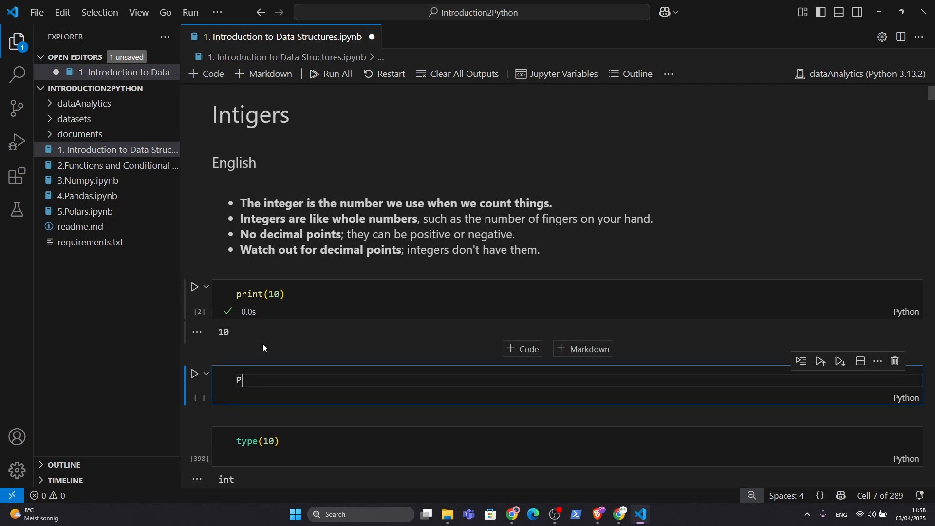
{"action": "type", "text": "ri"}
{"action": "key", "text": "BackSpace"}
{"action": "key", "text": "BackSpace"}
{"action": "key", "text": "BackSpace"}
{"action": "type", "text": "pri"}
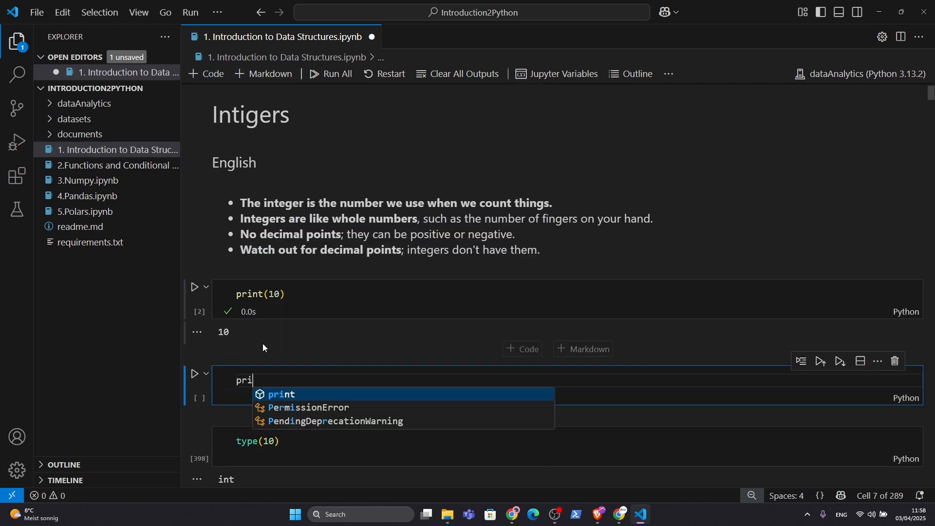
{"action": "type", "text": "nt(\""}
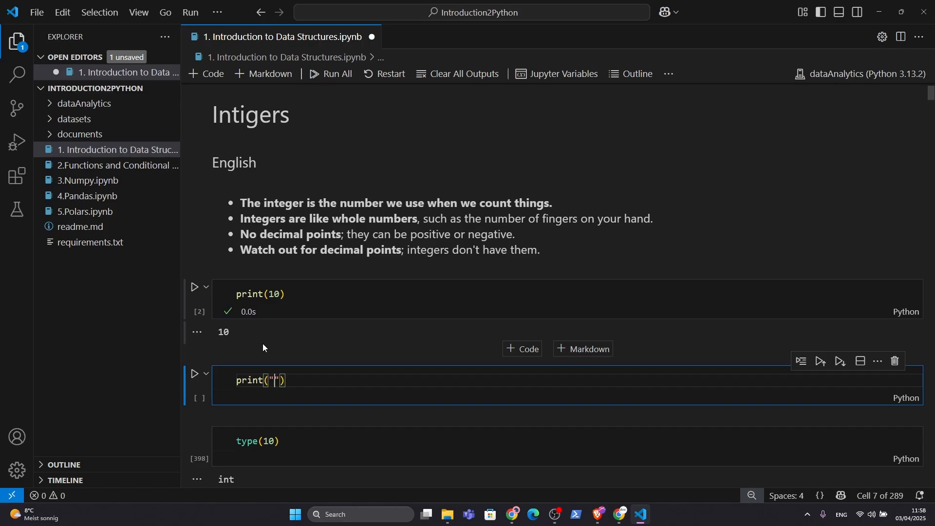
{"action": "type", "text": "Hello\""}
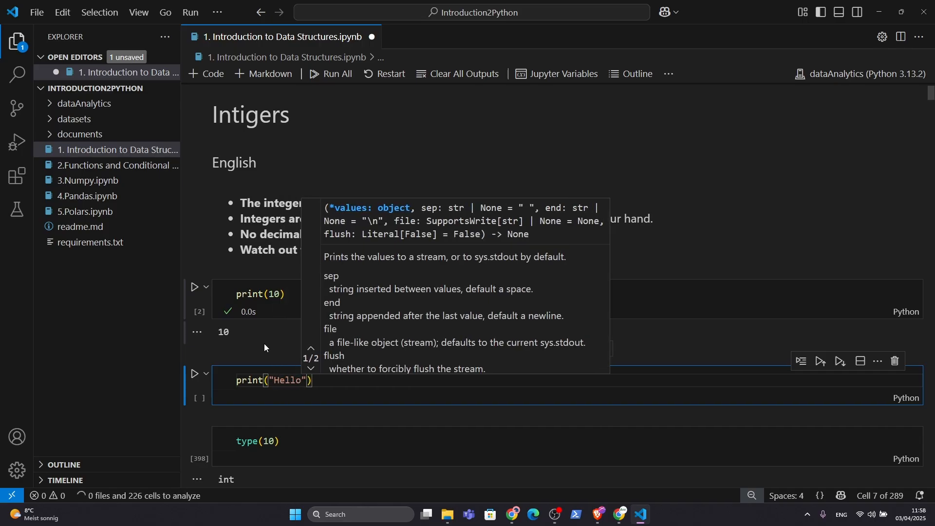
{"action": "left_click", "coordinate": [325, 388]}
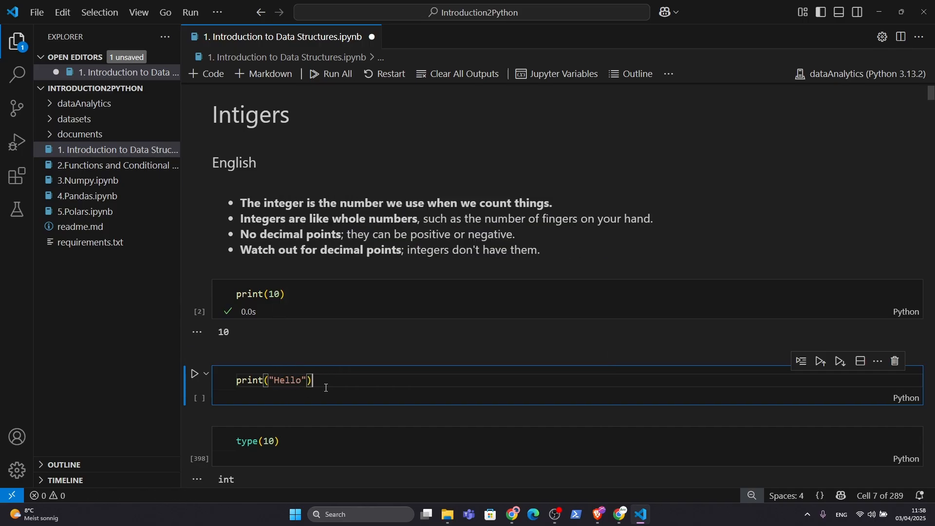
{"action": "key", "text": "ctrl+Return"}
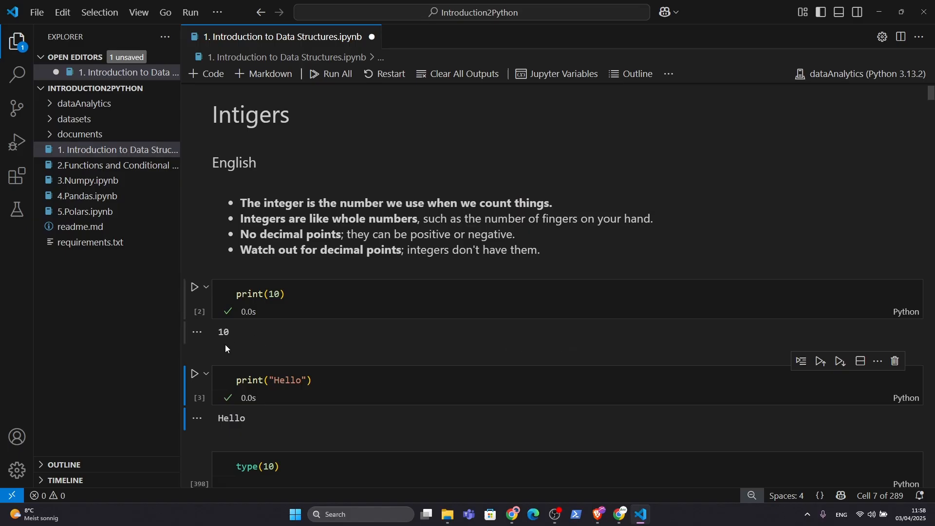
Rerun the print("Hello") cell, run all cells of the notebook, and check the outputs of the following cells.
{"action": "left_click", "coordinate": [195, 373]}
{"action": "left_click", "coordinate": [324, 74]}
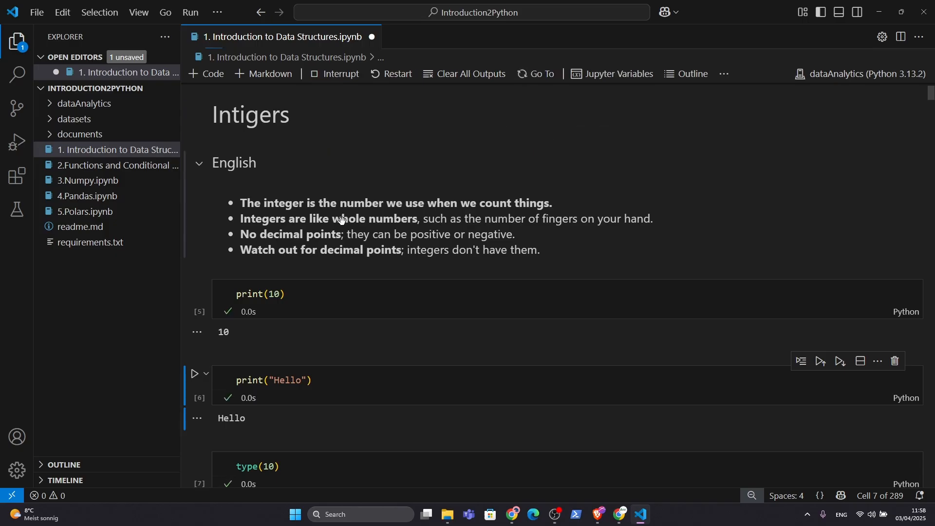
{"action": "scroll", "coordinate": [343, 222], "scroll_direction": "down", "scroll_amount": 5}
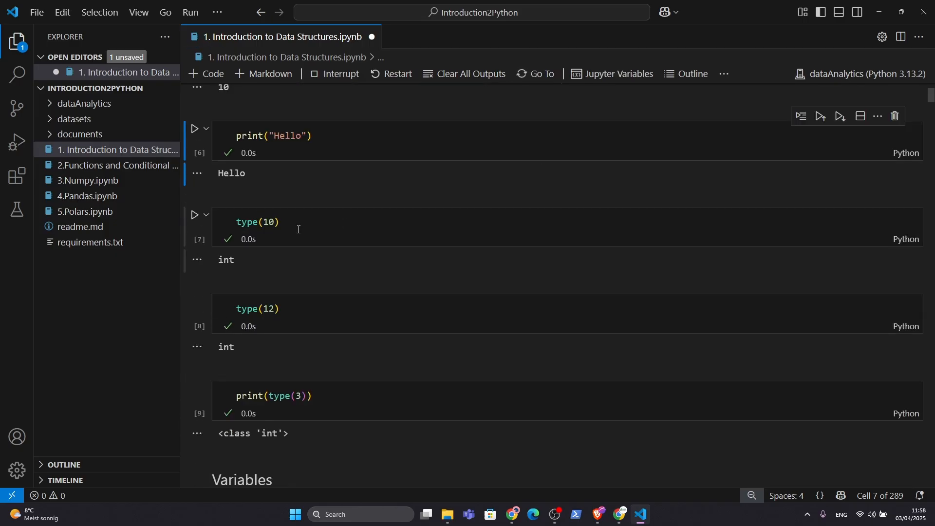
Open 5.Polars.ipynb and examine its first code cell, which mounts Google Drive for Colab.
{"action": "left_click", "coordinate": [102, 212]}
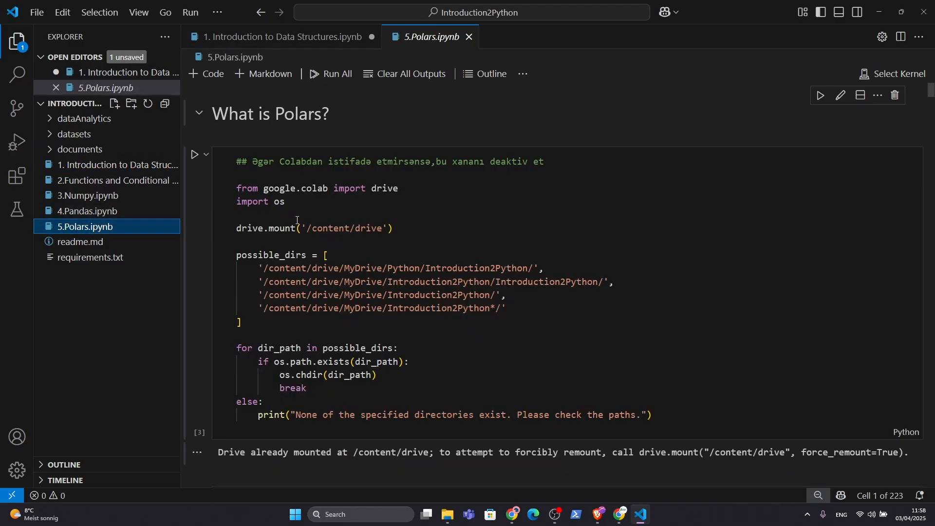
{"action": "scroll", "coordinate": [323, 219], "scroll_direction": "down", "scroll_amount": 3}
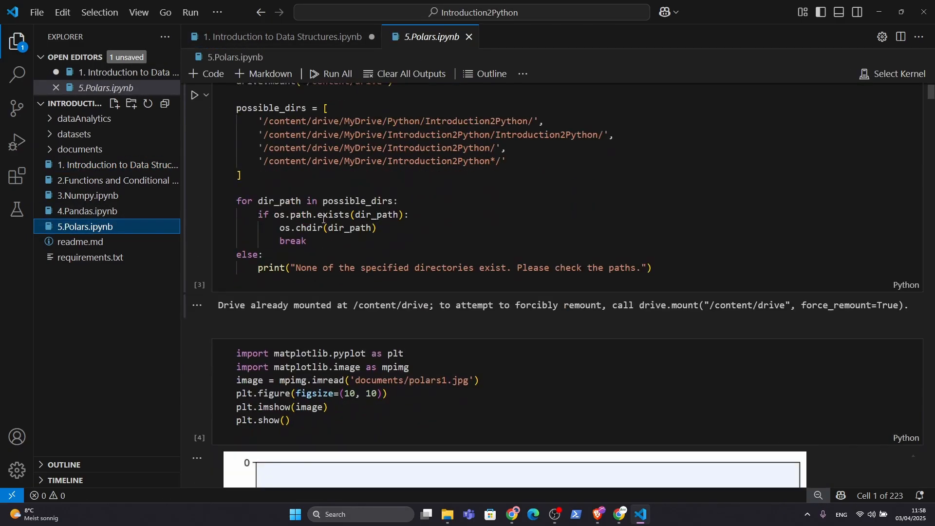
{"action": "scroll", "coordinate": [323, 220], "scroll_direction": "up", "scroll_amount": 2}
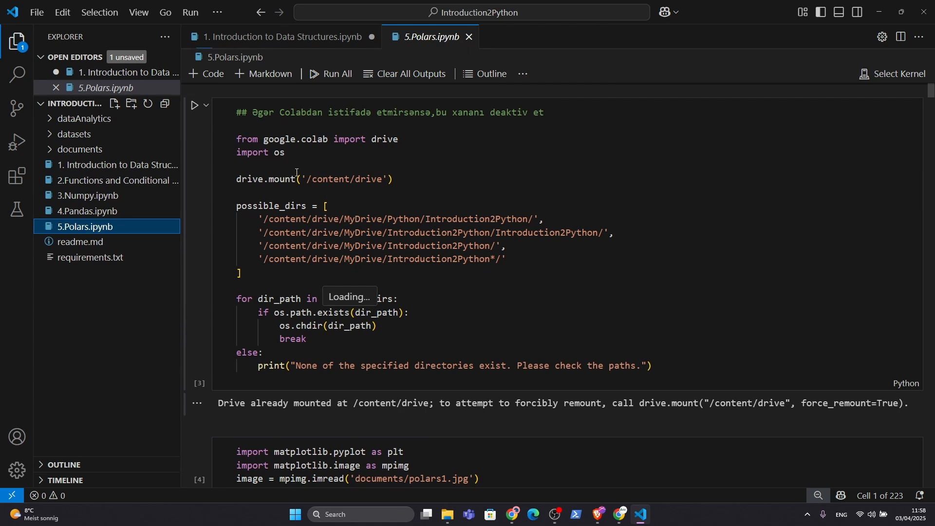
{"action": "scroll", "coordinate": [292, 176], "scroll_direction": "up", "scroll_amount": 1}
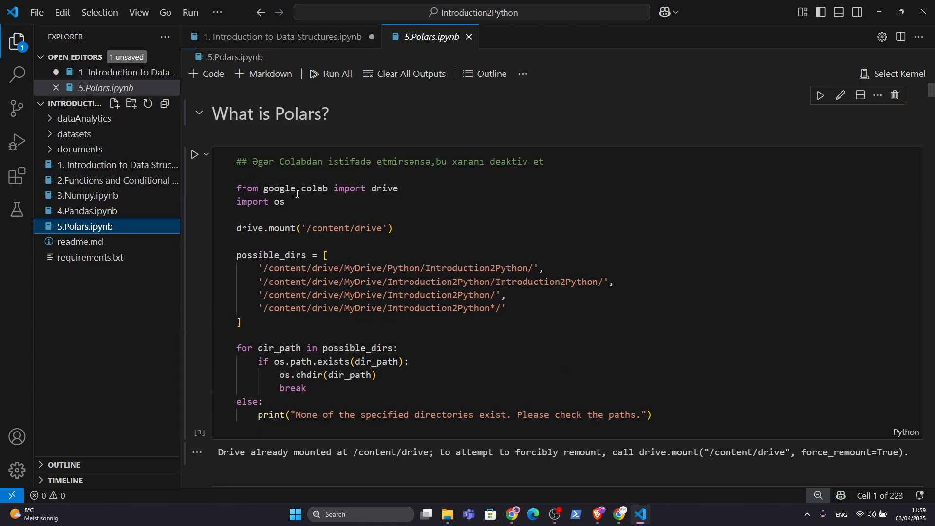
Comment out every line of the first code cell, which mounts Google Drive and sets the Colab directories.
{"action": "left_click_drag", "start_coordinate": [399, 188], "coordinate": [234, 232]}
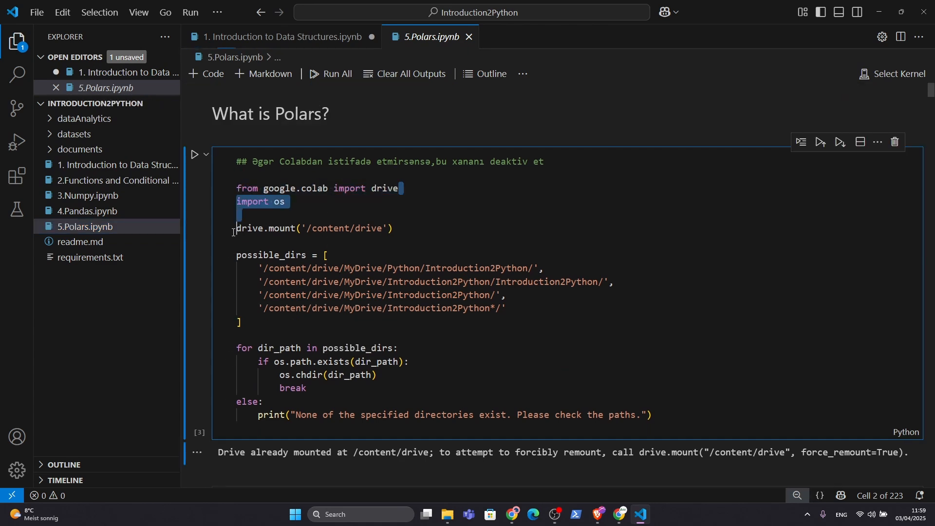
{"action": "left_click_drag", "start_coordinate": [671, 418], "coordinate": [229, 188]}
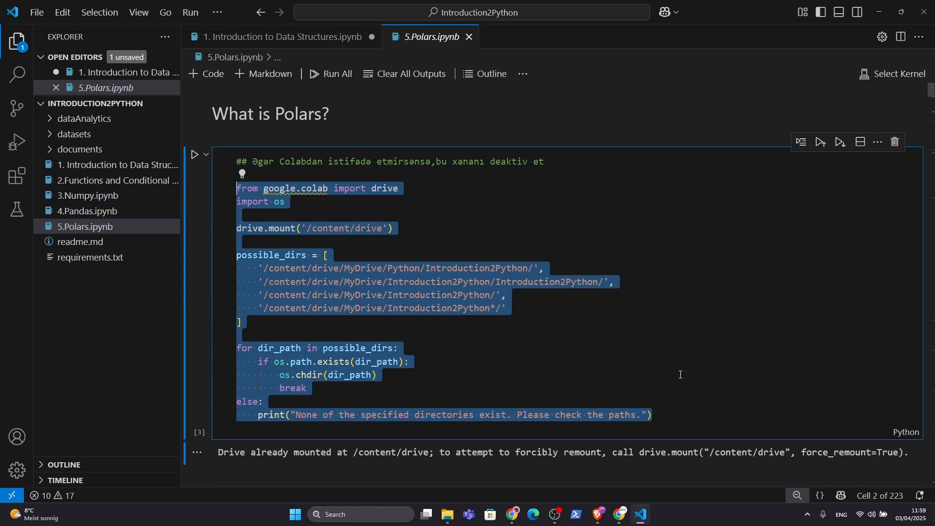
{"action": "left_click", "coordinate": [626, 390]}
{"action": "left_click_drag", "start_coordinate": [647, 418], "coordinate": [147, 154]}
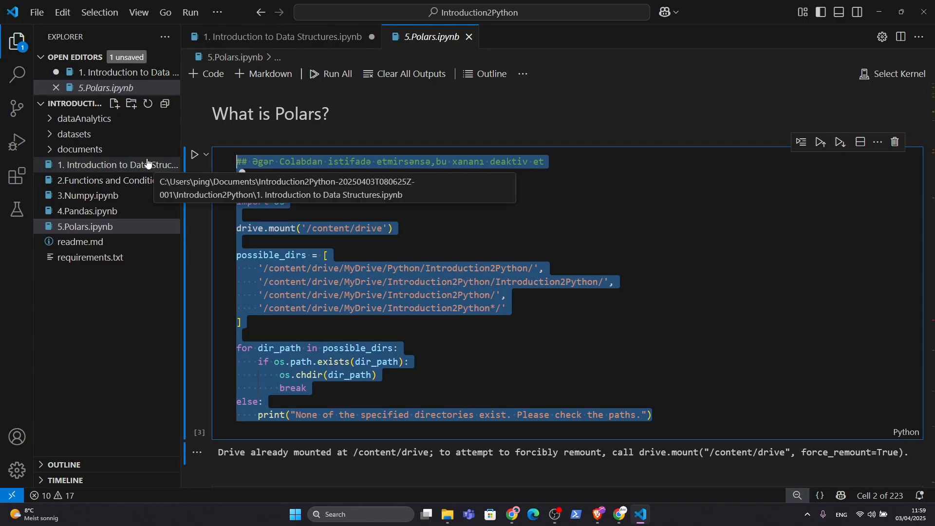
{"action": "key", "text": "ctrl+slash"}
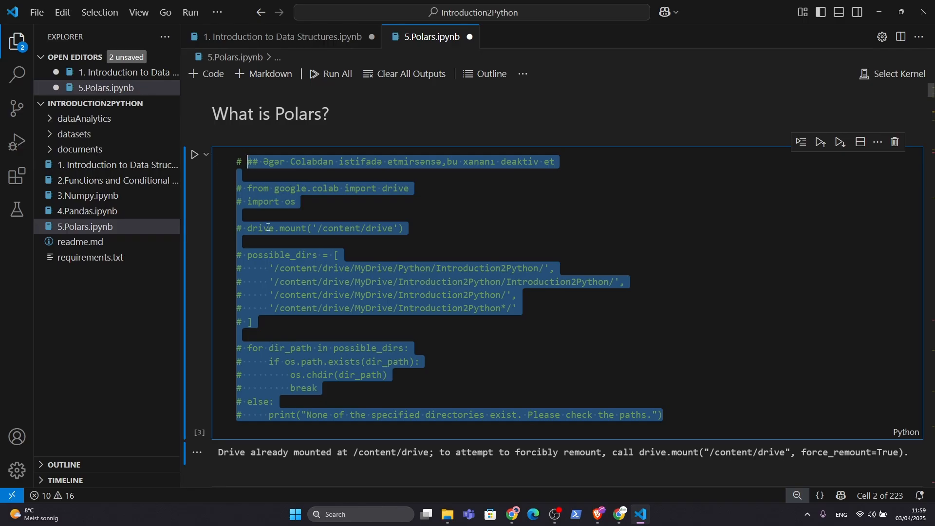
Run all cells of 5.Polars.ipynb with the dataAnalytics (Python 3.13.2) kernel and check the image outputs.
{"action": "scroll", "coordinate": [268, 228], "scroll_direction": "down", "scroll_amount": 3}
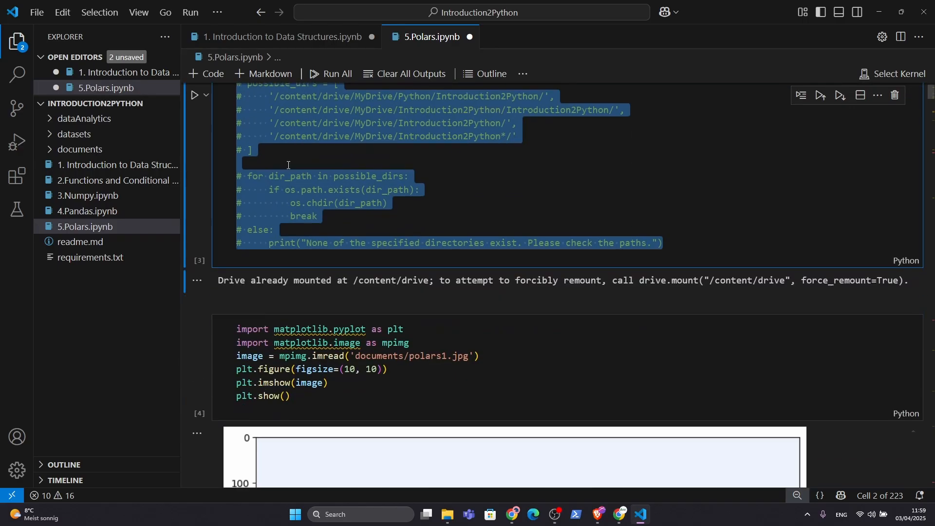
{"action": "left_click", "coordinate": [333, 74]}
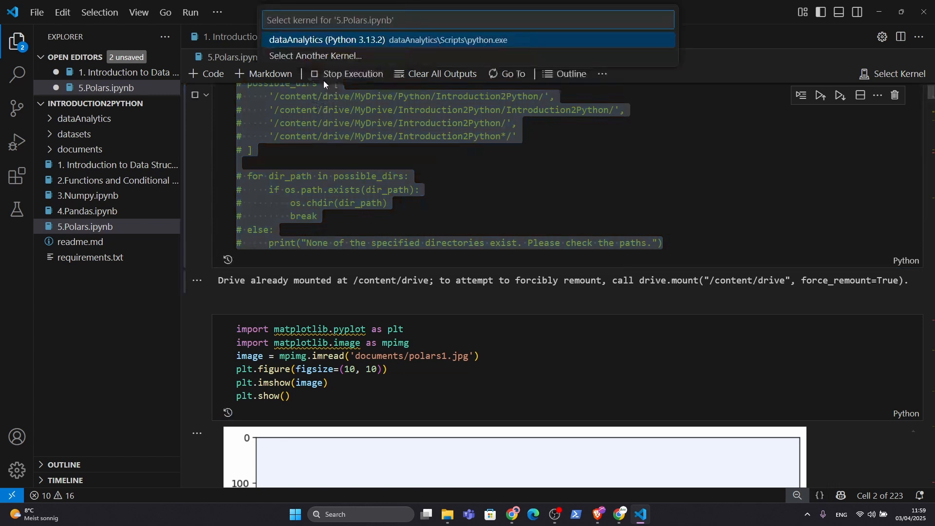
{"action": "left_click", "coordinate": [339, 41]}
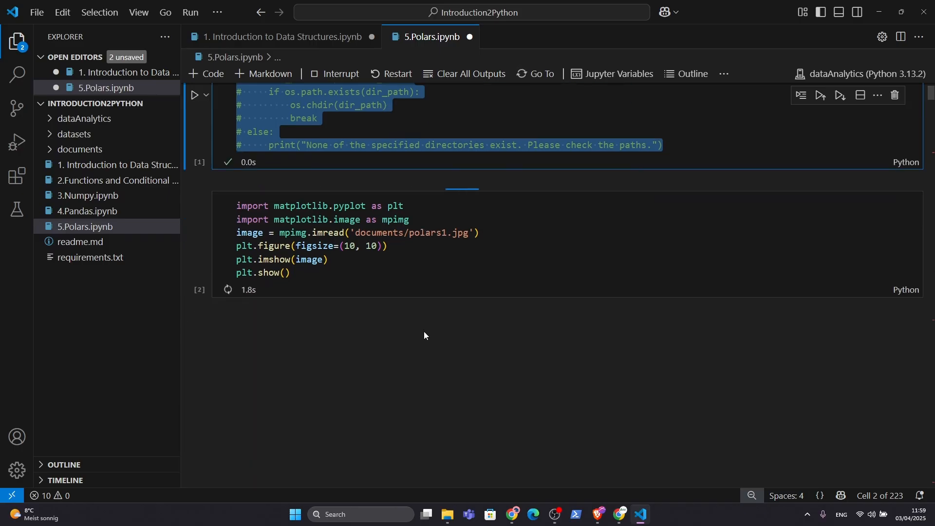
{"action": "double_click", "coordinate": [389, 234]}
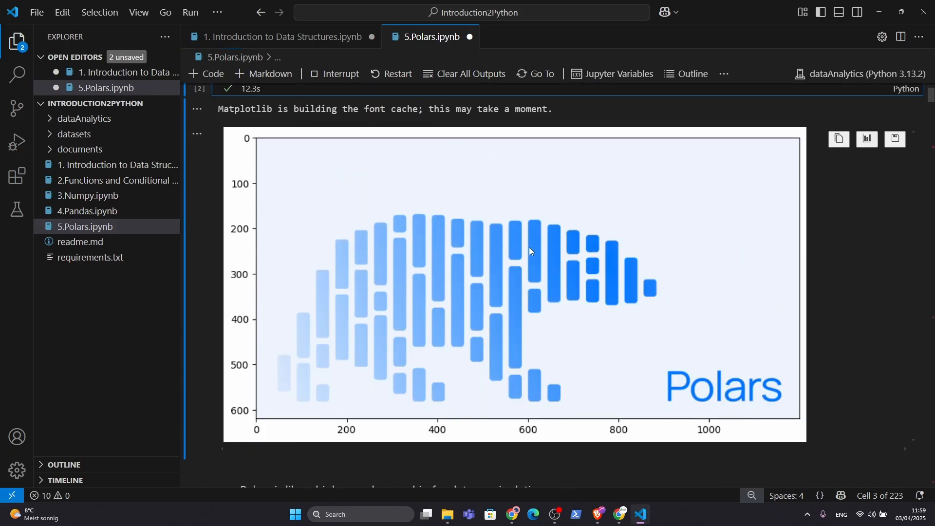
{"action": "scroll", "coordinate": [529, 247], "scroll_direction": "down", "scroll_amount": 8}
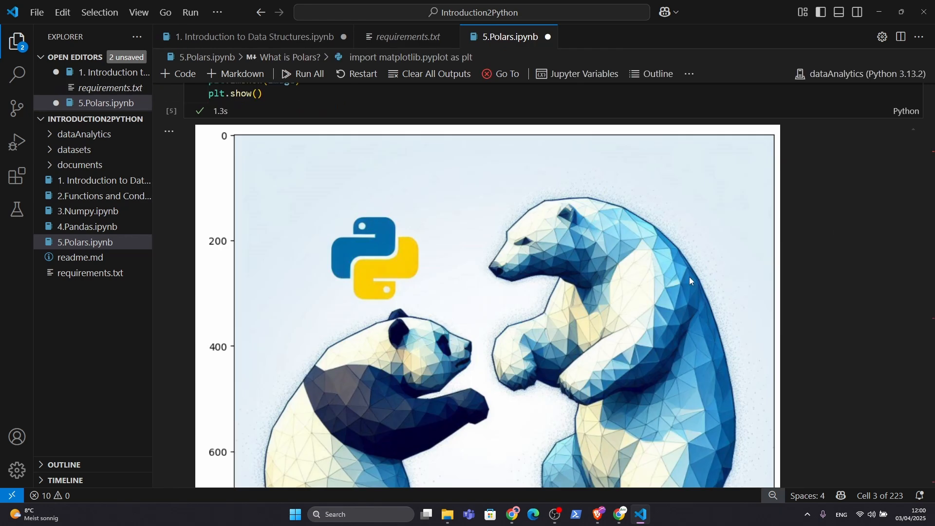
{"action": "scroll", "coordinate": [691, 281], "scroll_direction": "down", "scroll_amount": 1}
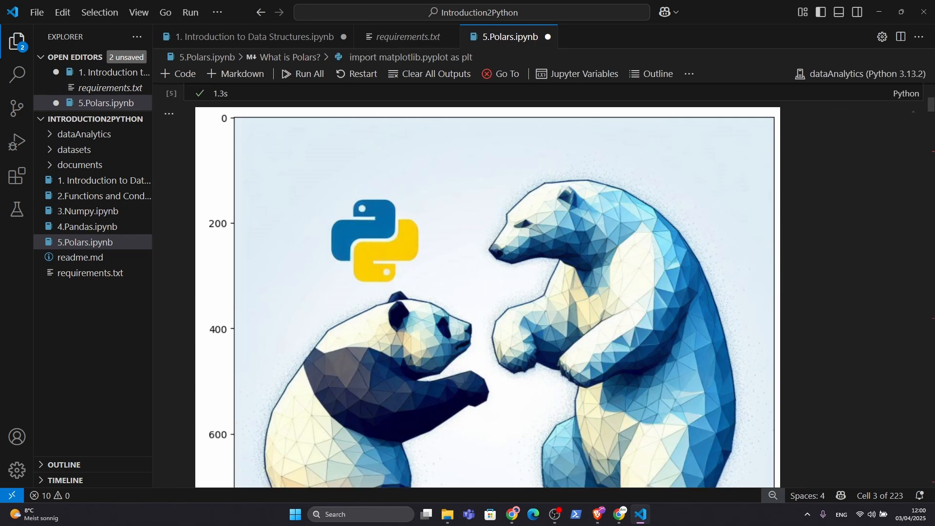